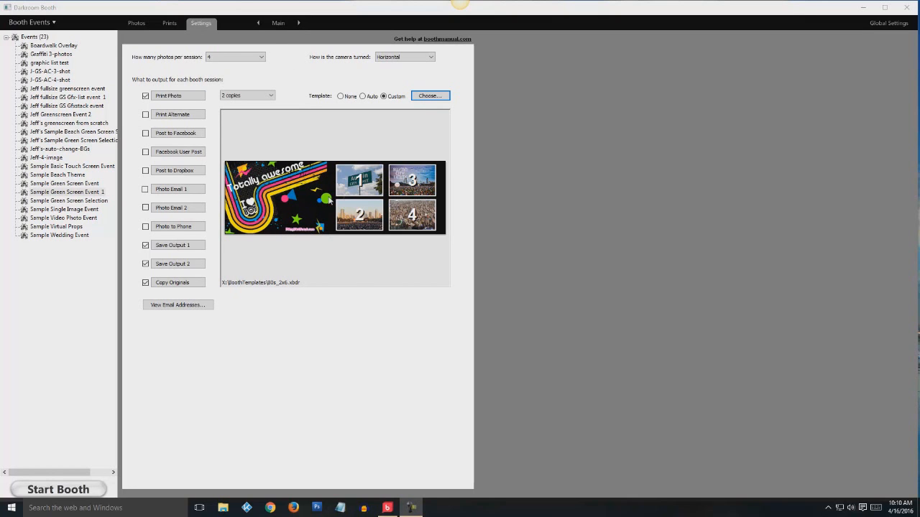
Keep the print size at 2x6 and open the 80s_2x6 template in the editor
{"action": "left_click", "coordinate": [179, 96]}
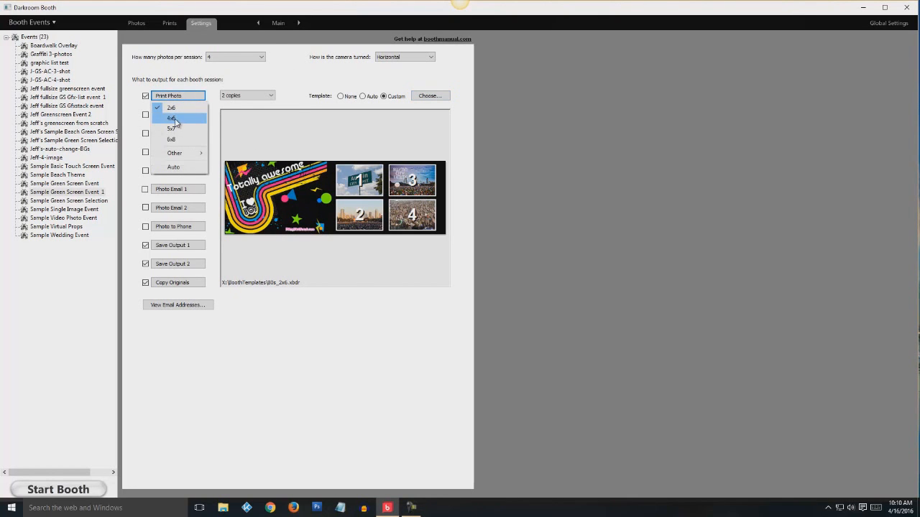
{"action": "left_click", "coordinate": [179, 120]}
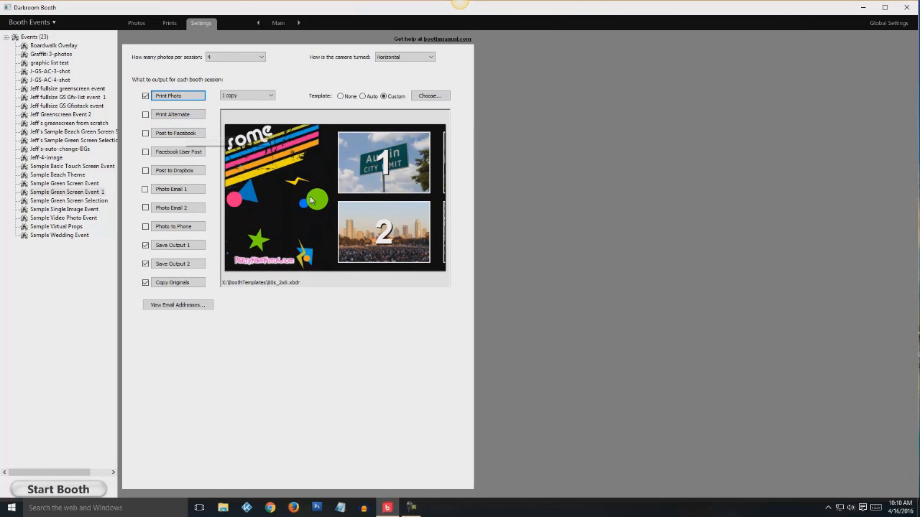
{"action": "left_click", "coordinate": [174, 98]}
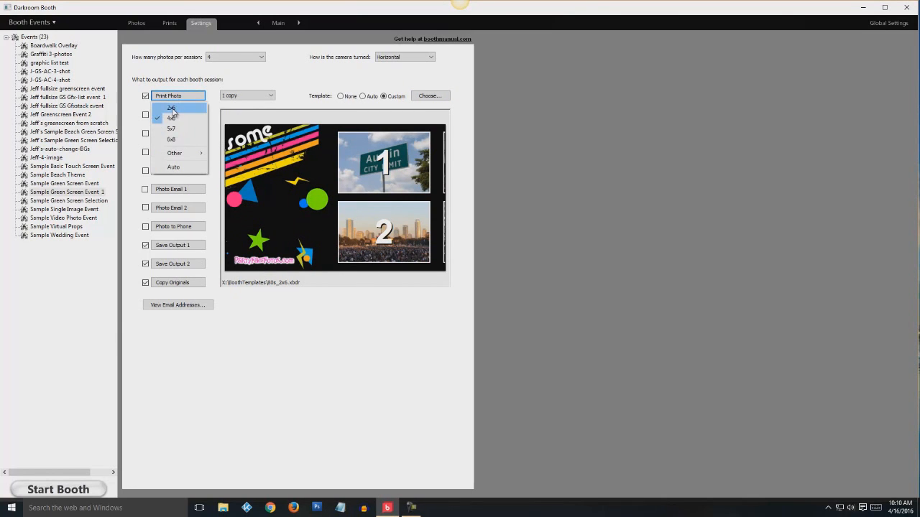
{"action": "left_click", "coordinate": [176, 114]}
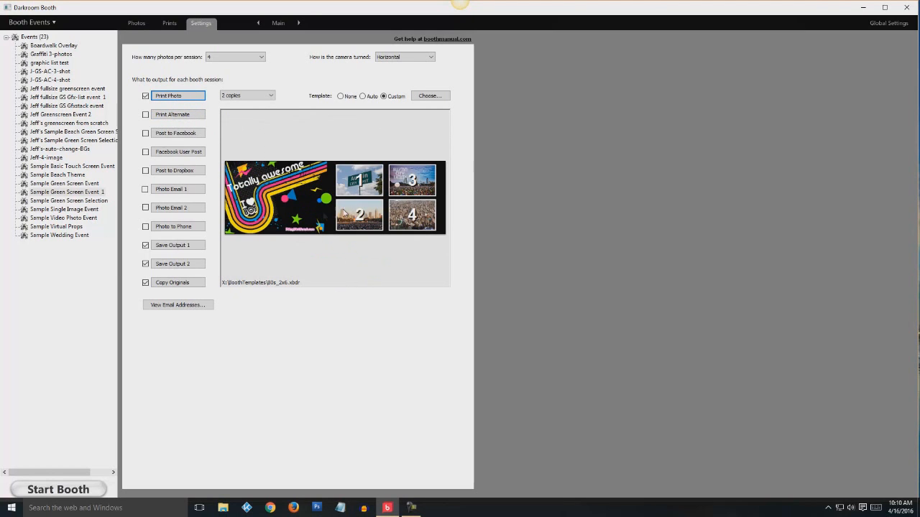
{"action": "left_click", "coordinate": [427, 100]}
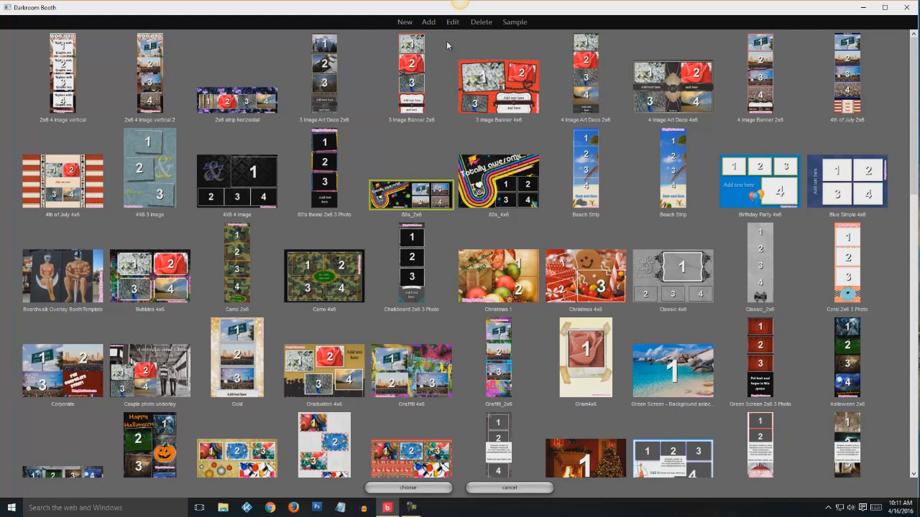
{"action": "left_click", "coordinate": [453, 23]}
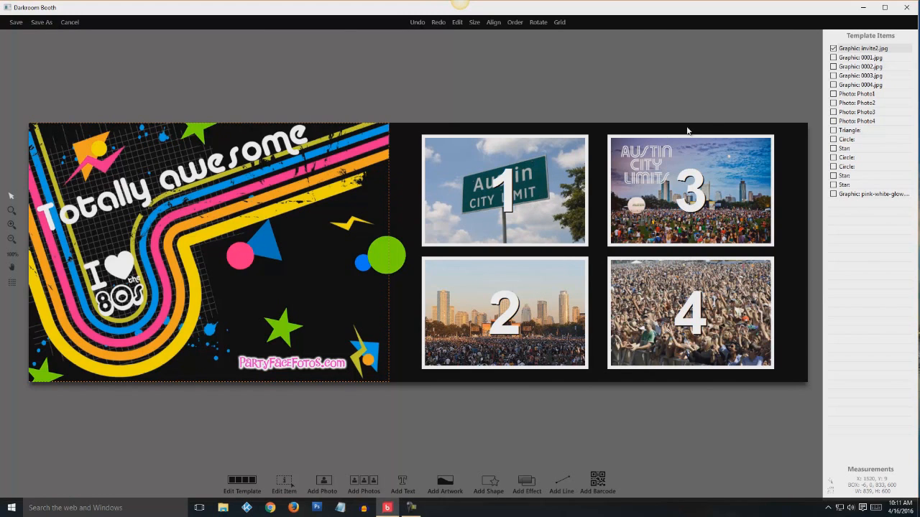
{"action": "left_click", "coordinate": [855, 50]}
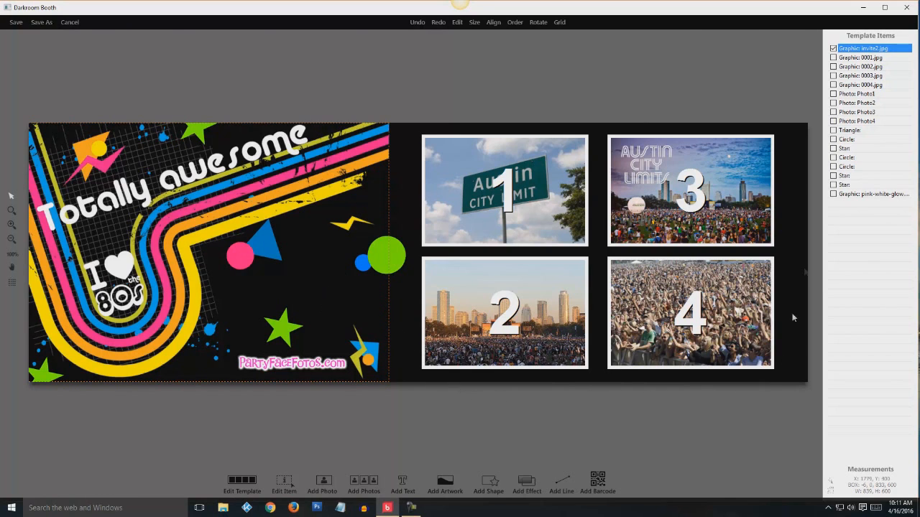
{"action": "left_click", "coordinate": [851, 59]}
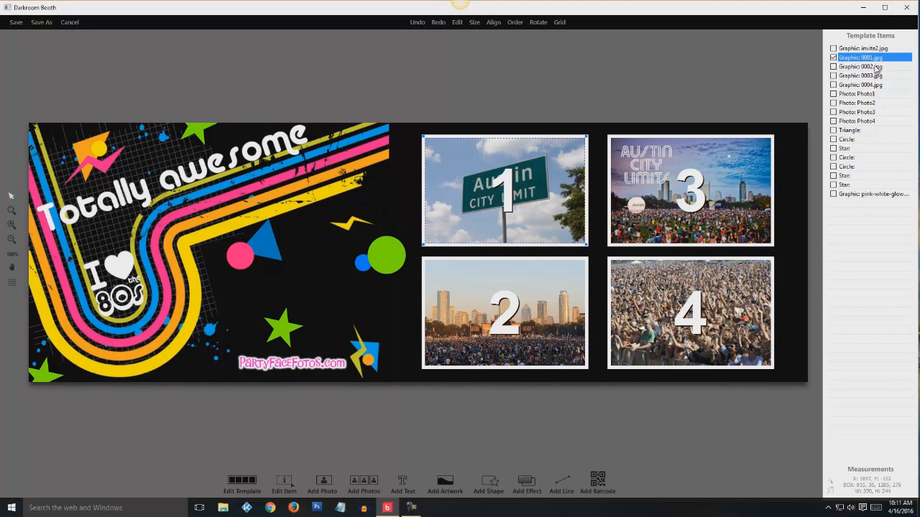
{"action": "left_click", "coordinate": [876, 67]}
{"action": "left_click", "coordinate": [875, 76]}
{"action": "left_click", "coordinate": [871, 85]}
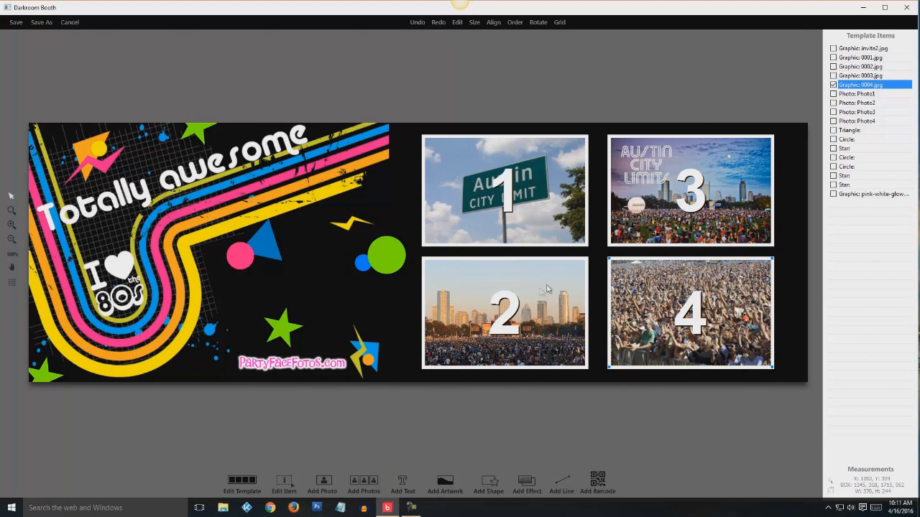
{"action": "left_click", "coordinate": [851, 61]}
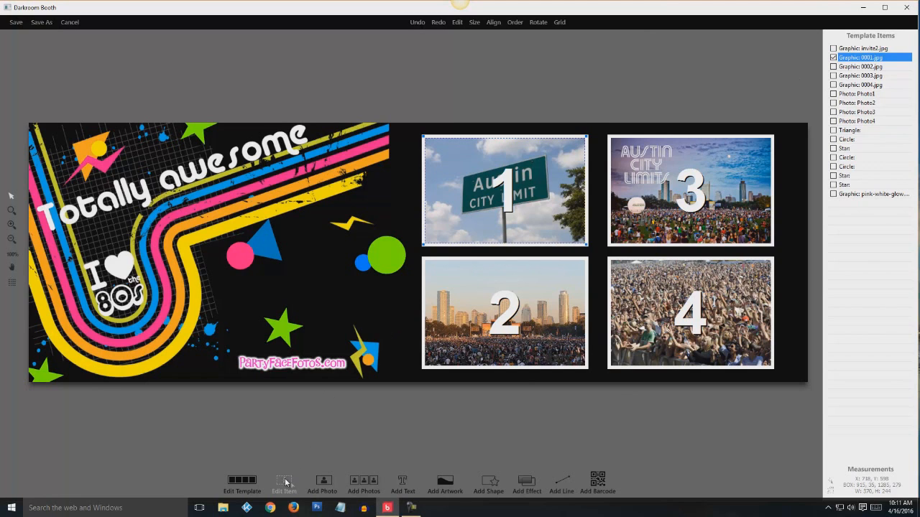
Replace sample photo 1 with the white flowers image 001.jpg
{"action": "left_click", "coordinate": [284, 482]}
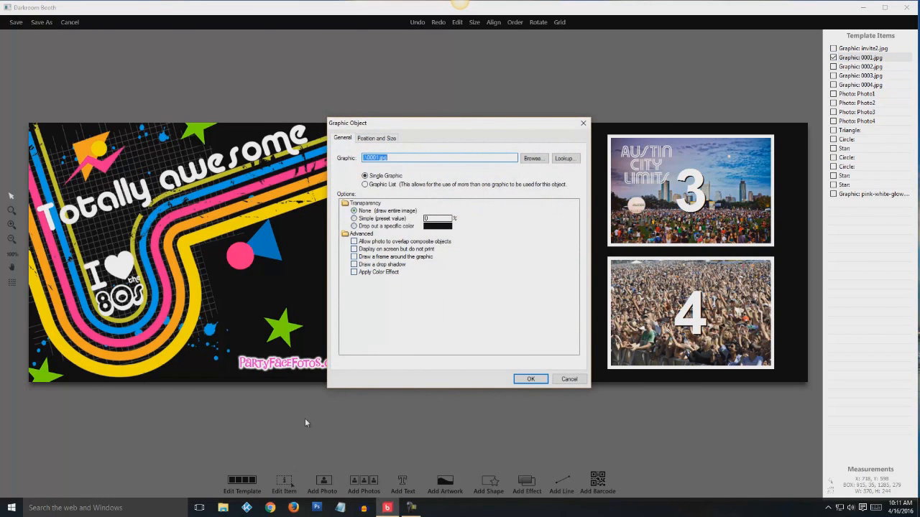
{"action": "left_click", "coordinate": [531, 159]}
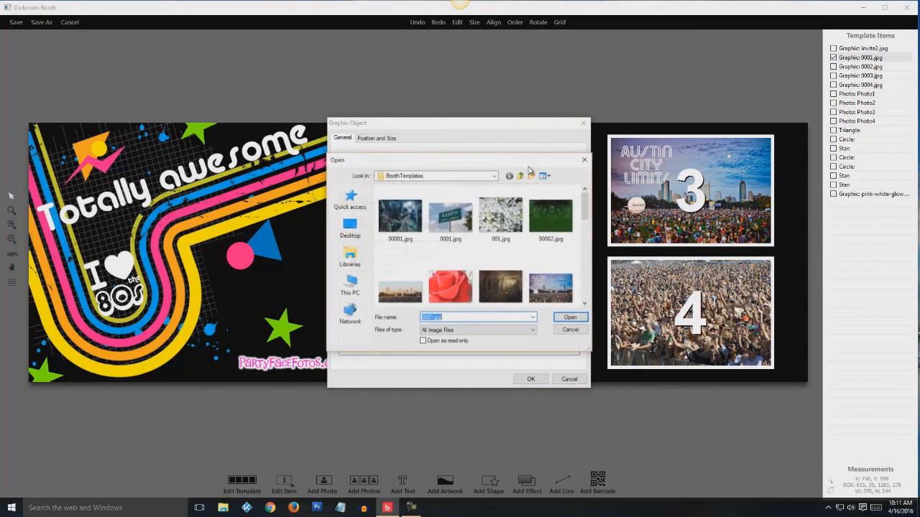
{"action": "left_click", "coordinate": [501, 220]}
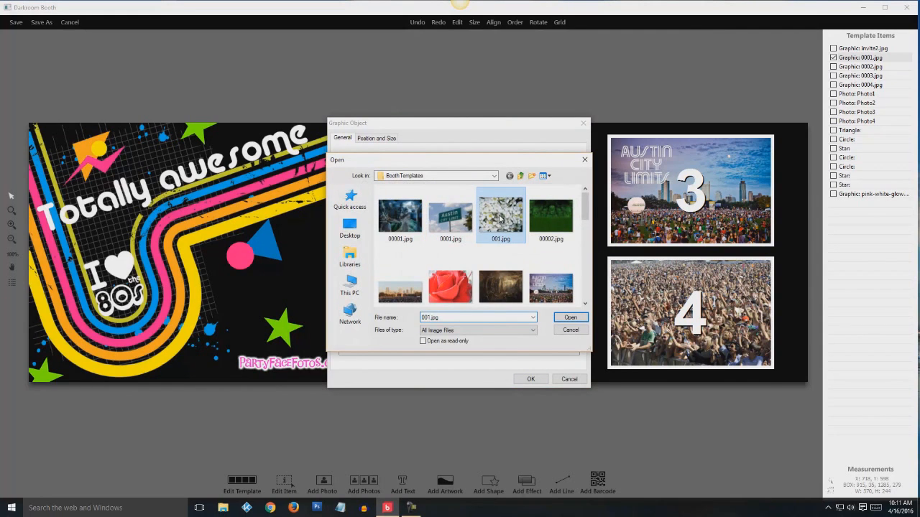
{"action": "left_click", "coordinate": [568, 317]}
{"action": "left_click", "coordinate": [531, 379]}
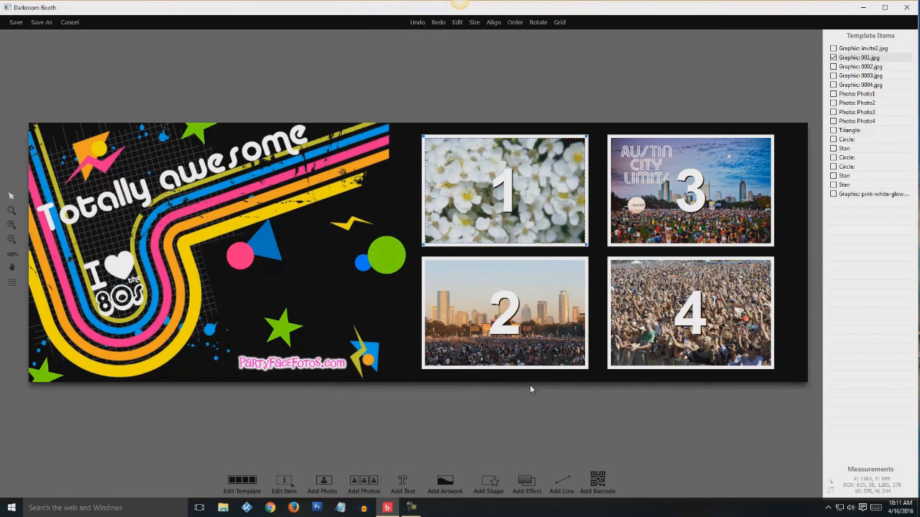
Replace sample photo 2 with the red rose image 002.jpg
{"action": "left_click", "coordinate": [849, 67]}
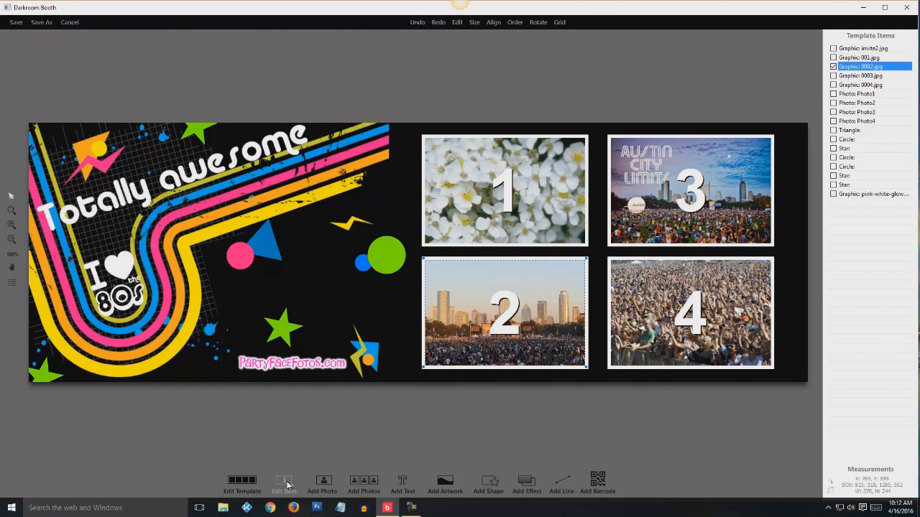
{"action": "left_click", "coordinate": [286, 486]}
{"action": "left_click", "coordinate": [532, 159]}
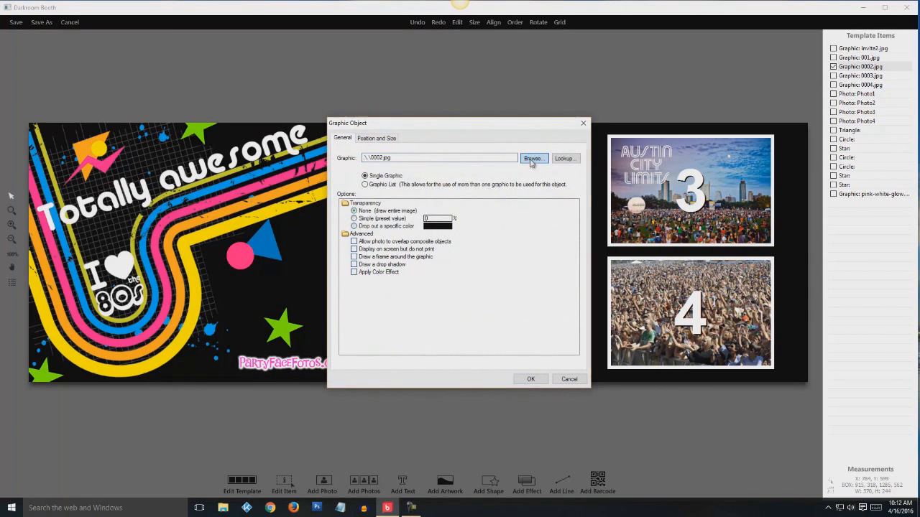
{"action": "left_click", "coordinate": [453, 288]}
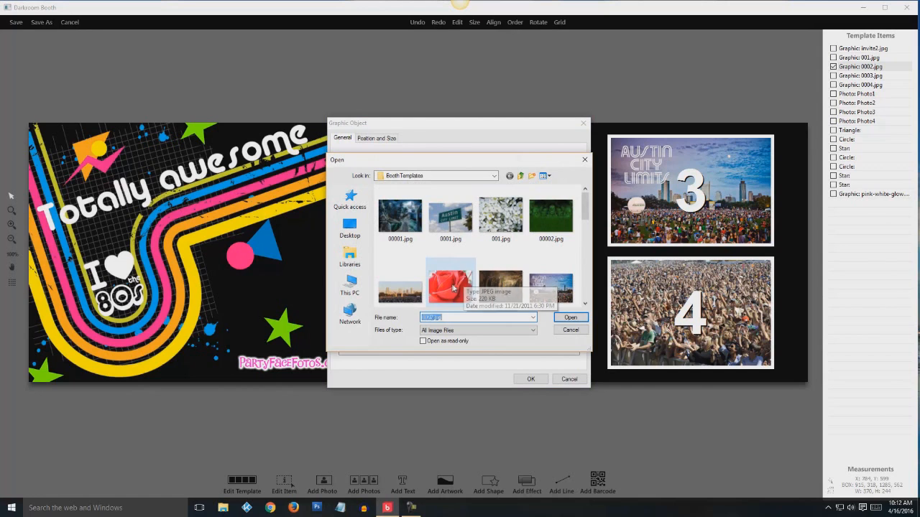
{"action": "left_click", "coordinate": [569, 318]}
{"action": "left_click", "coordinate": [530, 379]}
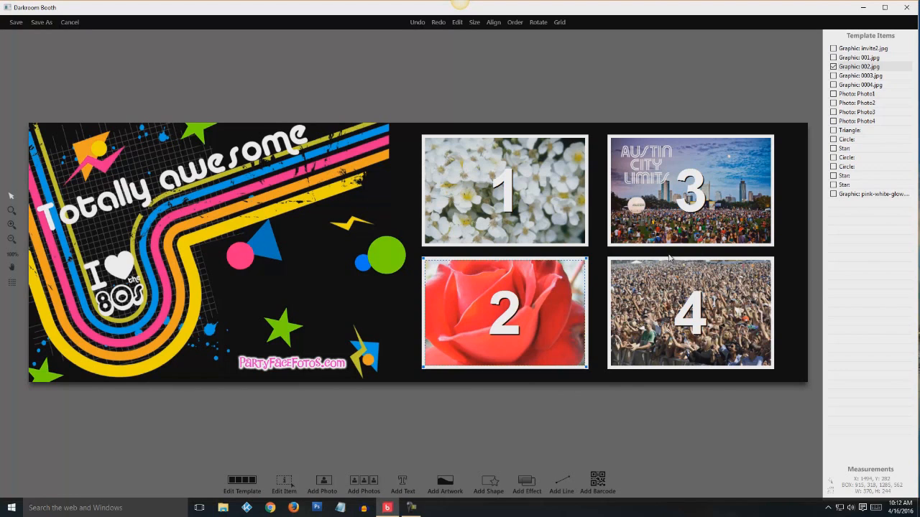
Replace sample photo 3 with the peacock image 003.jpg
{"action": "left_click", "coordinate": [860, 75]}
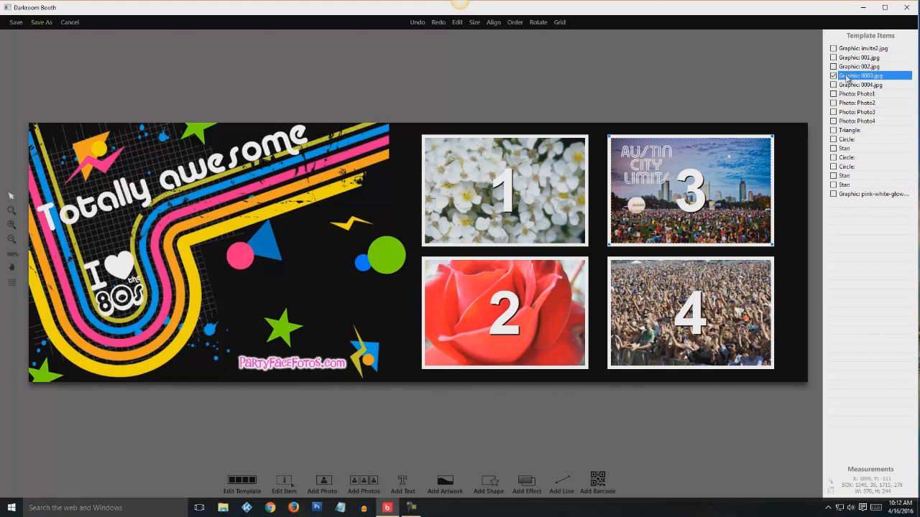
{"action": "left_click", "coordinate": [290, 480]}
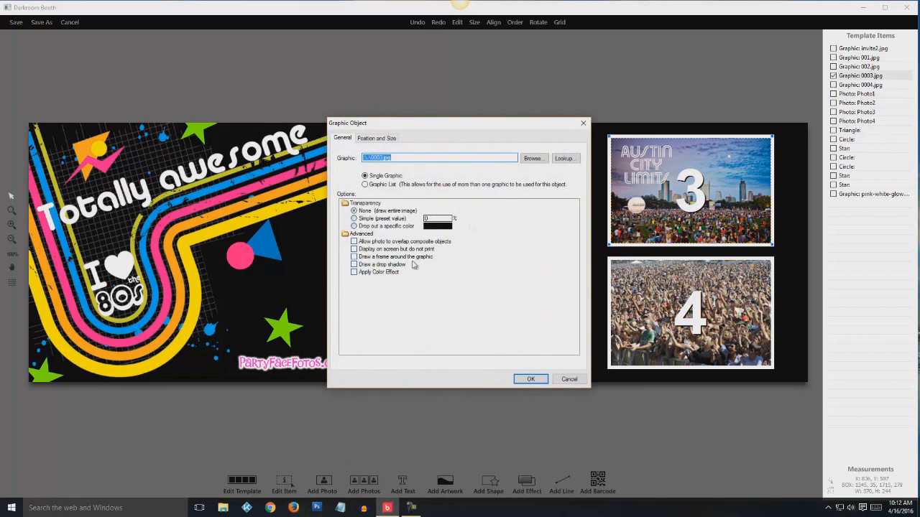
{"action": "left_click", "coordinate": [527, 164]}
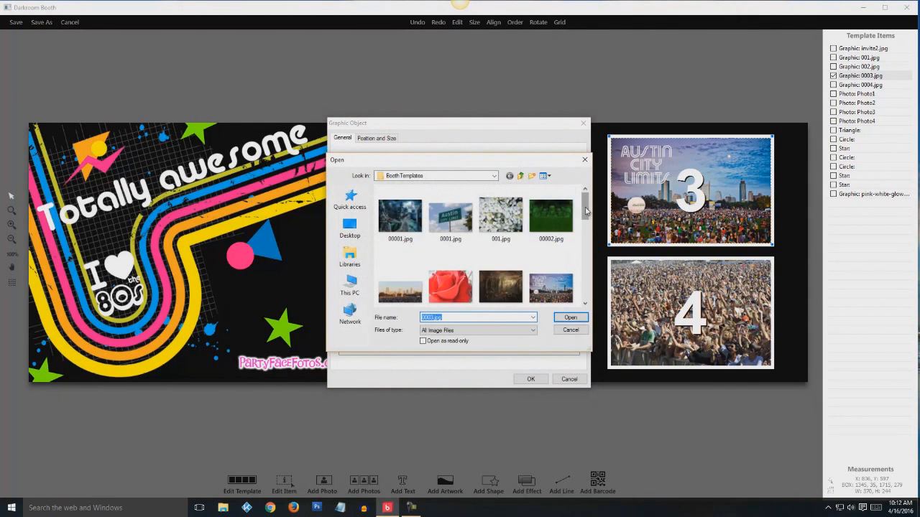
{"action": "scroll", "coordinate": [588, 234], "scroll_direction": "down", "scroll_amount": 2}
{"action": "left_click", "coordinate": [401, 262]}
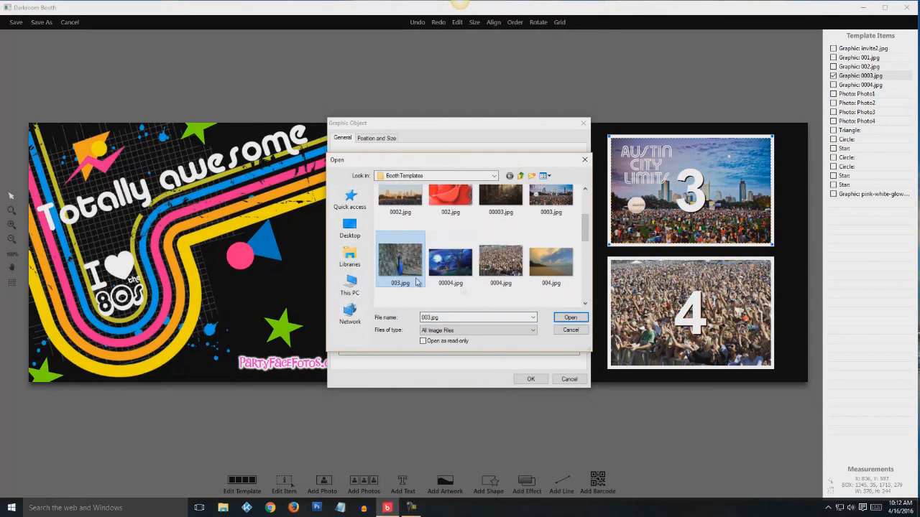
{"action": "left_click", "coordinate": [568, 319]}
{"action": "left_click", "coordinate": [531, 380]}
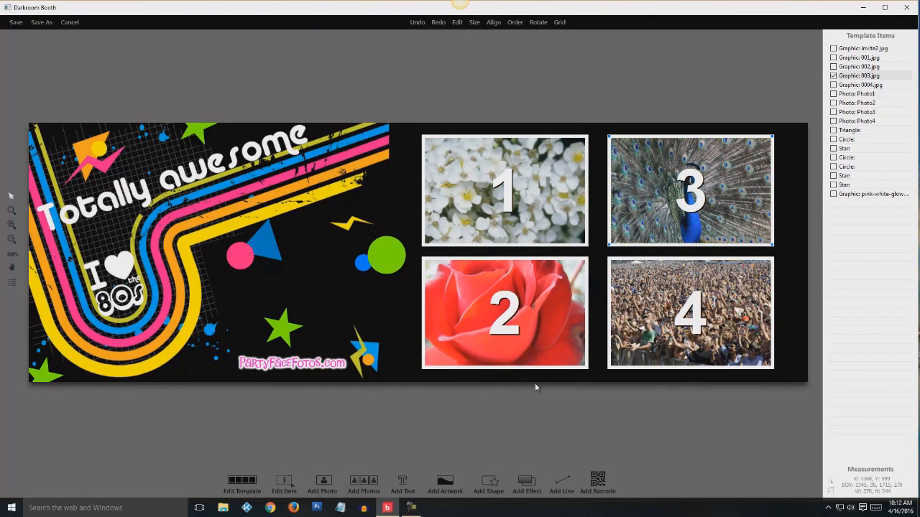
Replace sample photo 4 with the beach image 004.jpg
{"action": "left_click", "coordinate": [858, 85]}
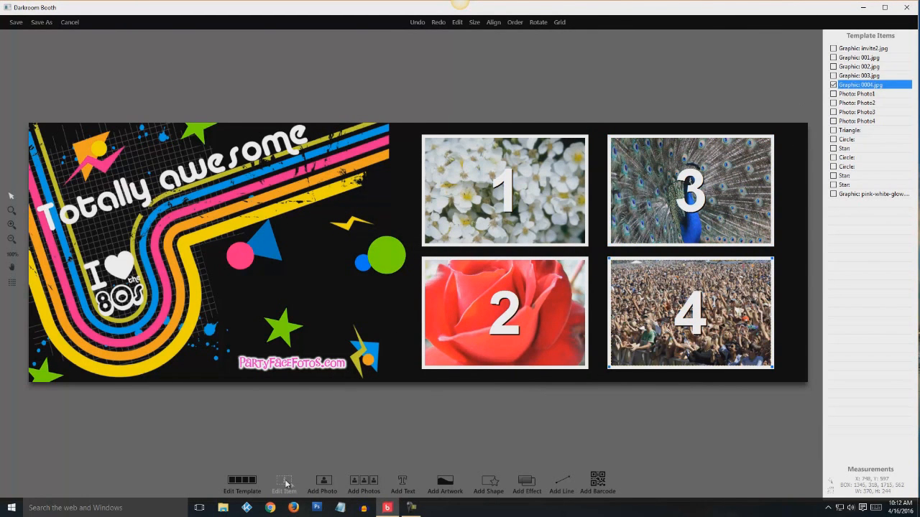
{"action": "left_click", "coordinate": [285, 484]}
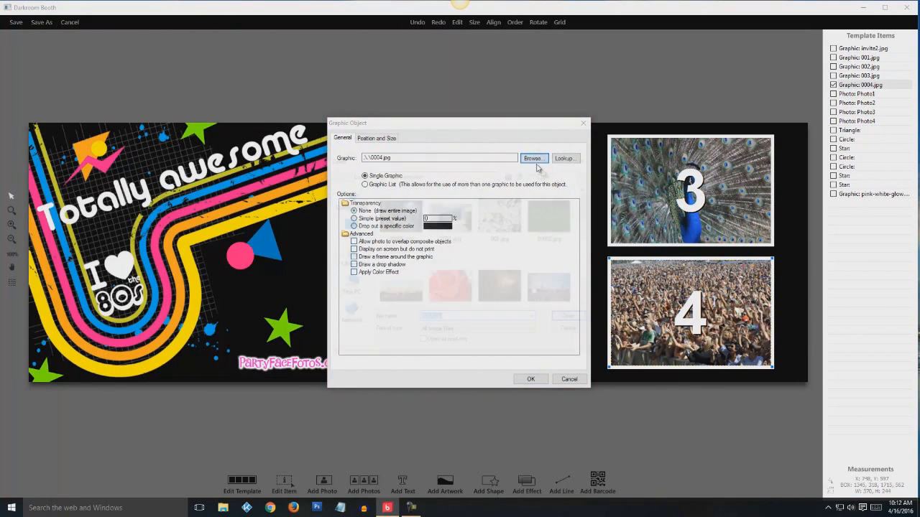
{"action": "left_click", "coordinate": [535, 162]}
{"action": "left_click_drag", "start_coordinate": [586, 211], "coordinate": [588, 236]}
{"action": "left_click", "coordinate": [550, 248]}
{"action": "left_click", "coordinate": [570, 318]}
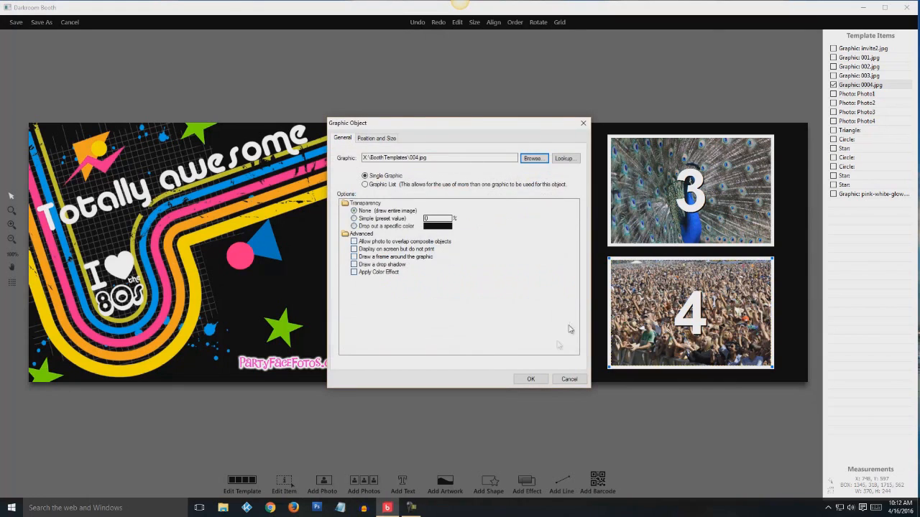
{"action": "left_click", "coordinate": [530, 378]}
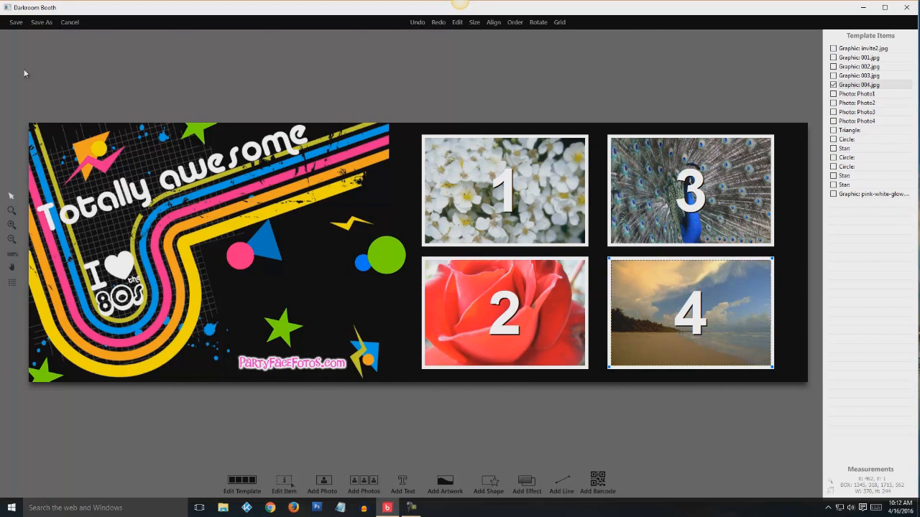
Save the edited template and confirm 80s_2x6 as the event's print template
{"action": "left_click", "coordinate": [18, 24]}
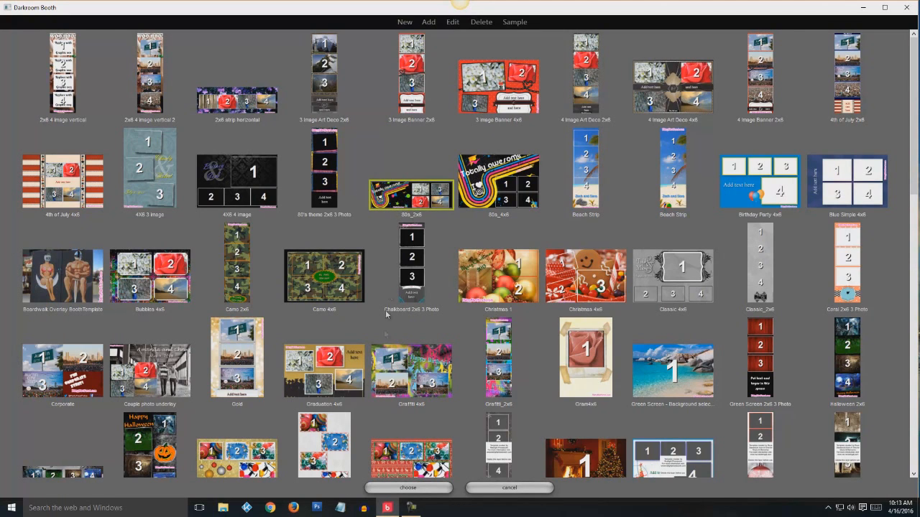
{"action": "left_click", "coordinate": [412, 488]}
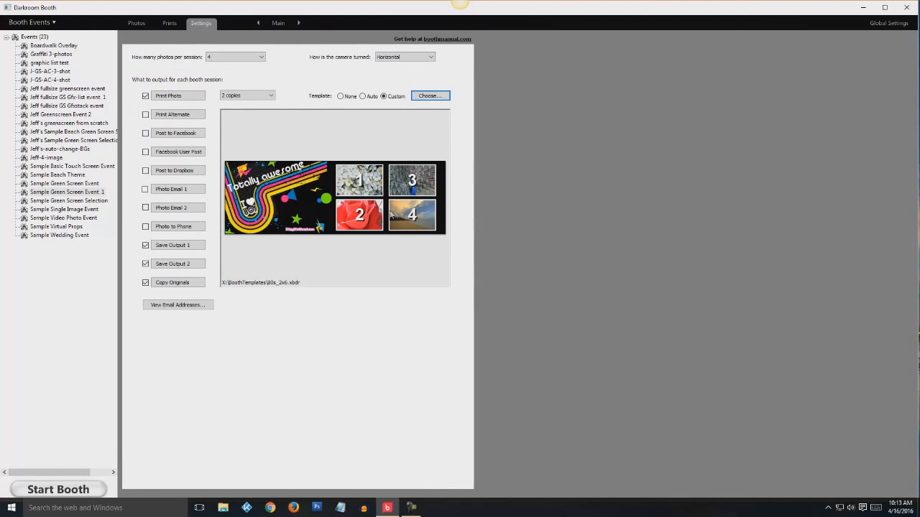
Switch the settings page to Screens to show the 80s.xbdr on-screen template
{"action": "left_click", "coordinate": [277, 25]}
{"action": "left_click", "coordinate": [280, 73]}
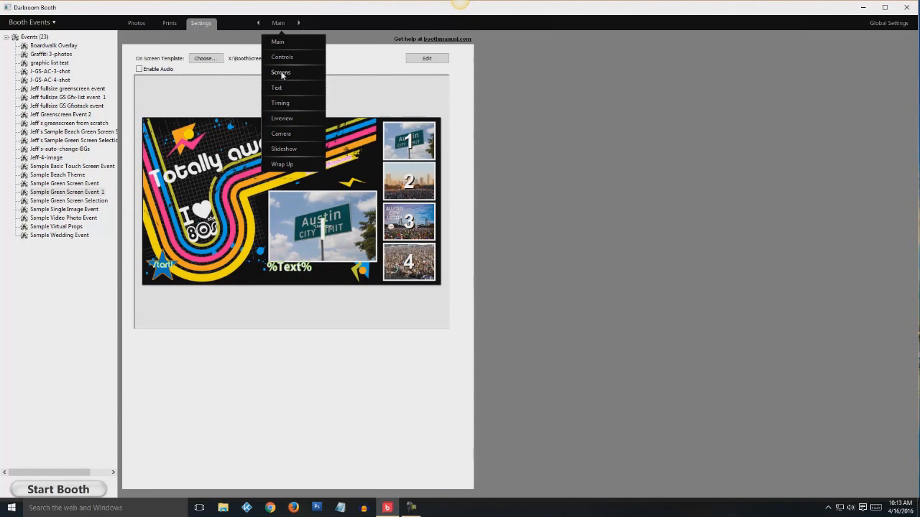
{"action": "left_click", "coordinate": [282, 72]}
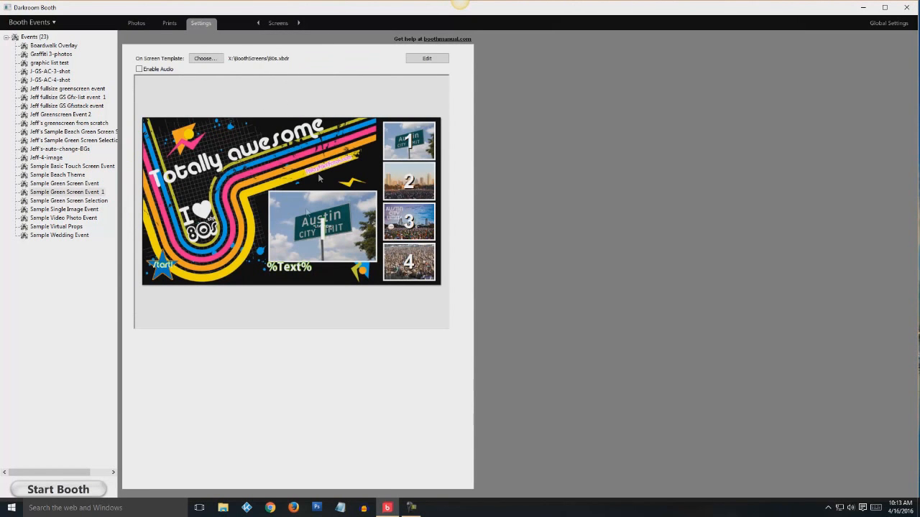
{"action": "left_click", "coordinate": [278, 24]}
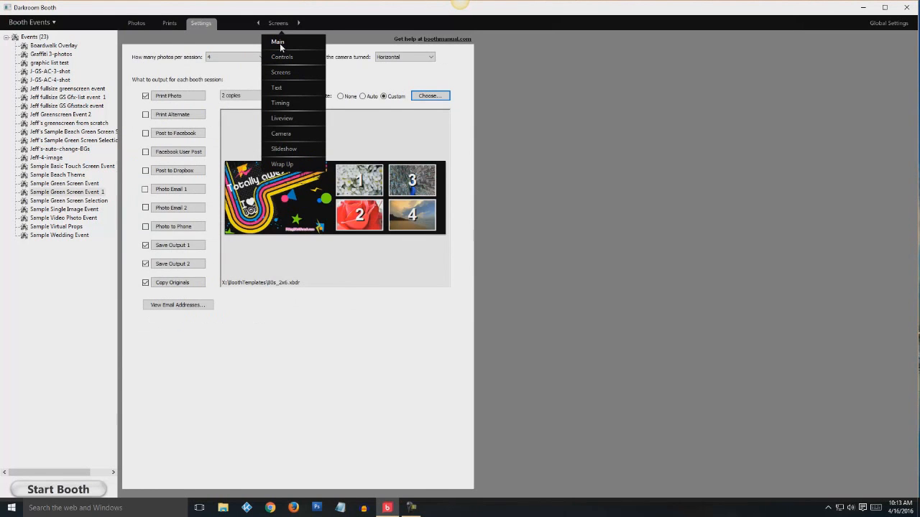
{"action": "left_click", "coordinate": [281, 75]}
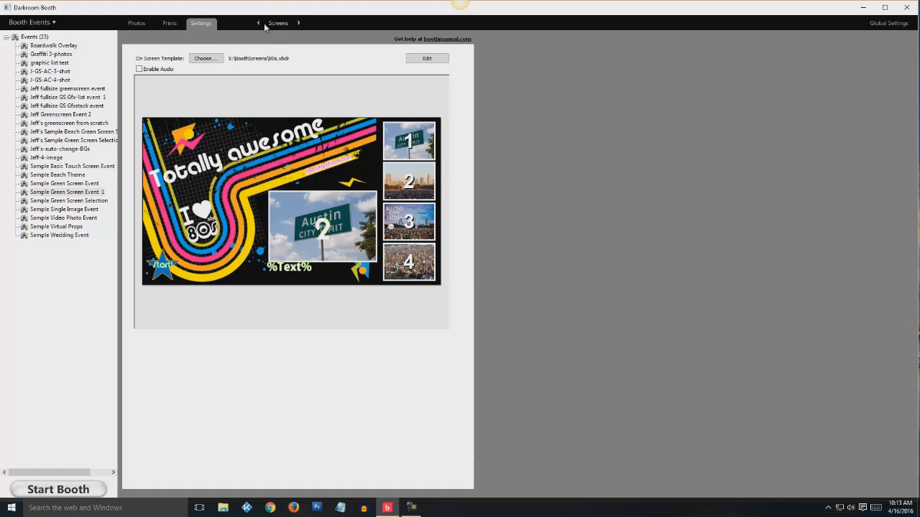
Open the 80s screen template in the editor and inspect Graphic items 0001–0004.jpg
{"action": "left_click", "coordinate": [426, 58]}
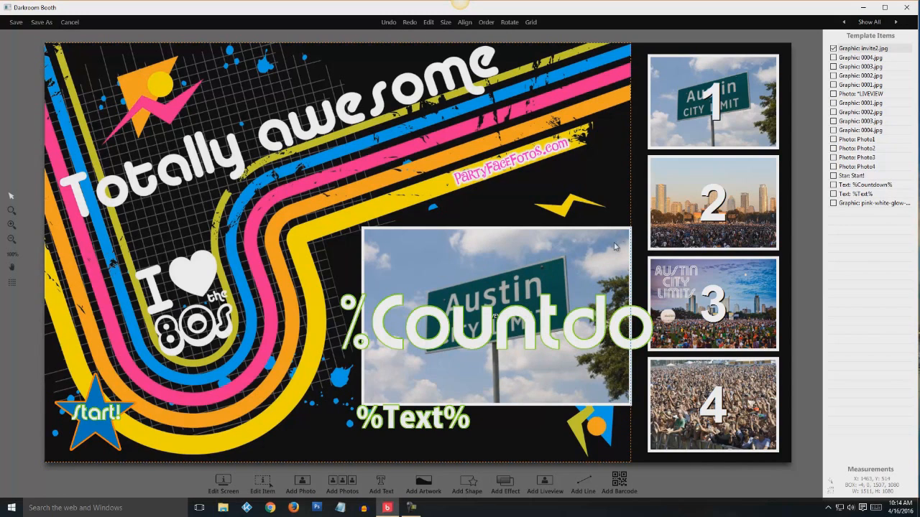
{"action": "left_click", "coordinate": [859, 57]}
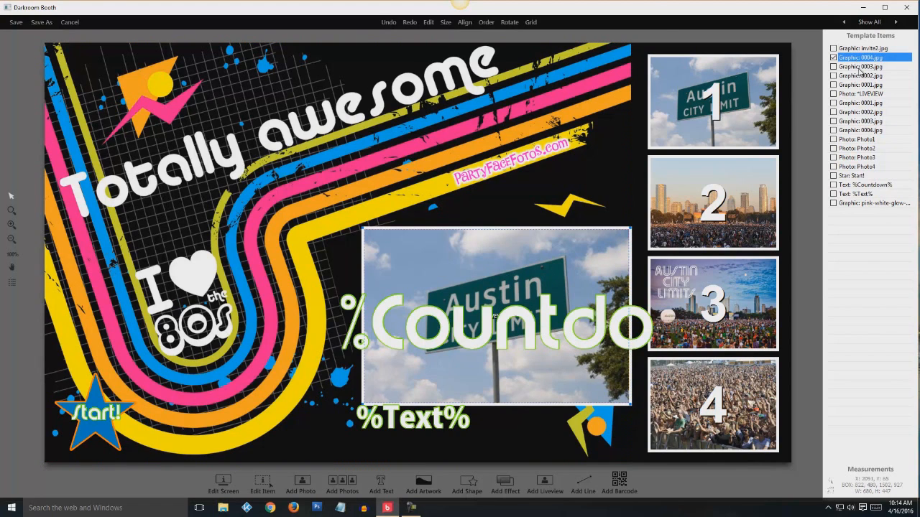
{"action": "left_click", "coordinate": [860, 67]}
{"action": "left_click", "coordinate": [858, 77]}
{"action": "left_click", "coordinate": [858, 86]}
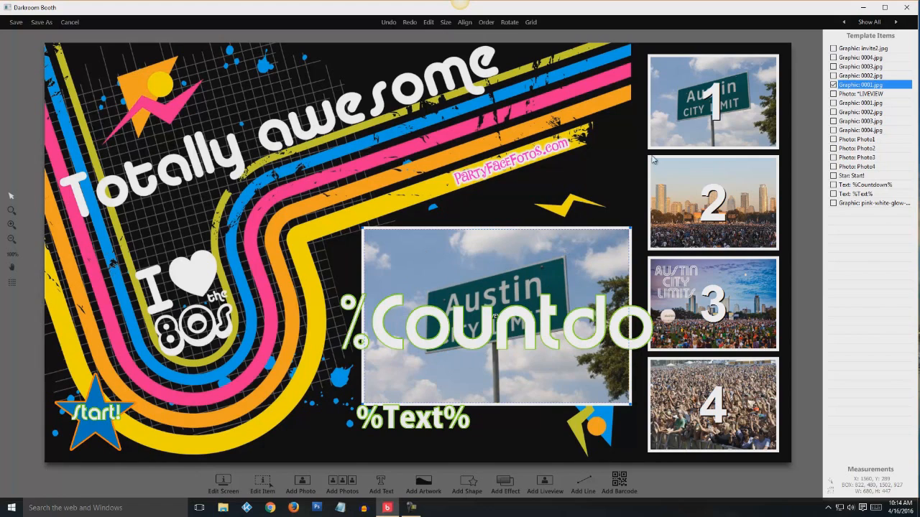
{"action": "left_click", "coordinate": [874, 64]}
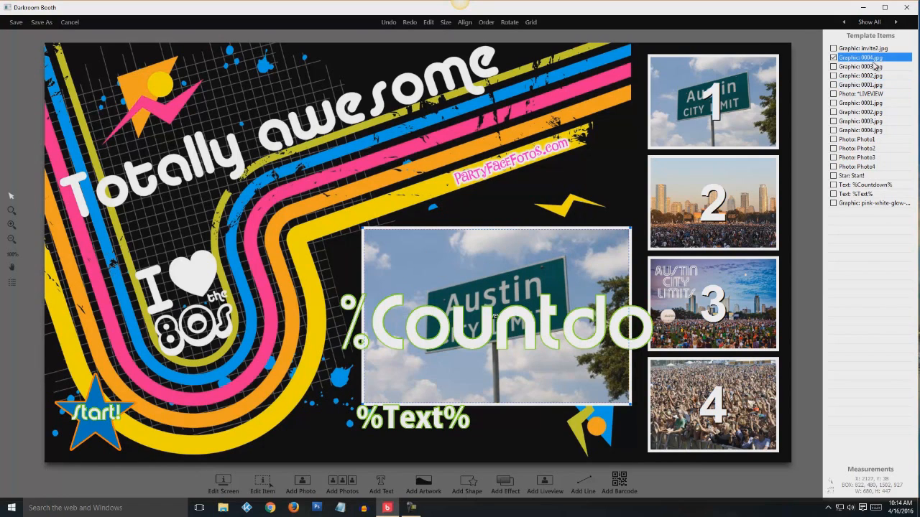
{"action": "left_click", "coordinate": [871, 76]}
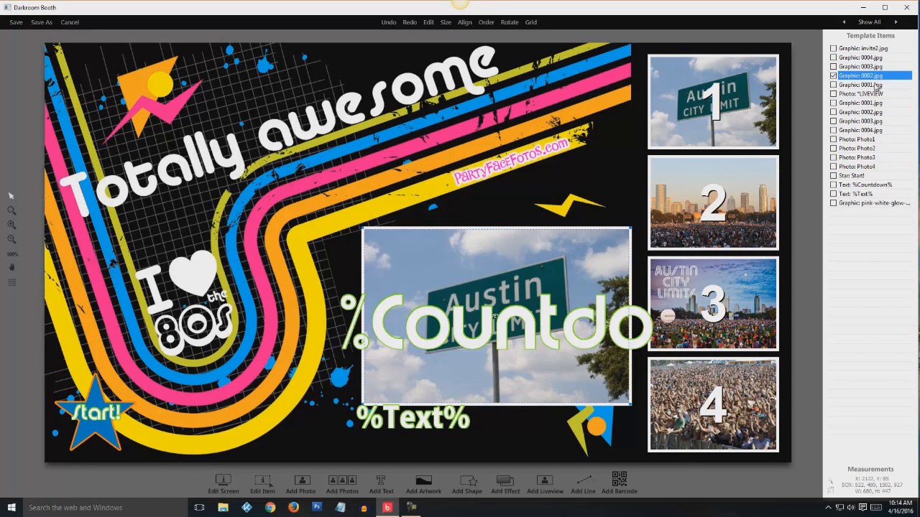
{"action": "left_click", "coordinate": [876, 85]}
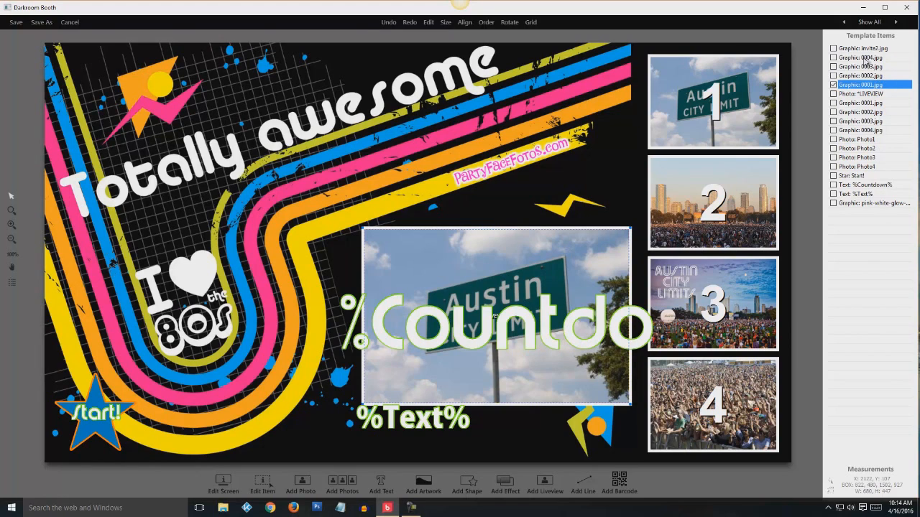
{"action": "left_click", "coordinate": [867, 59]}
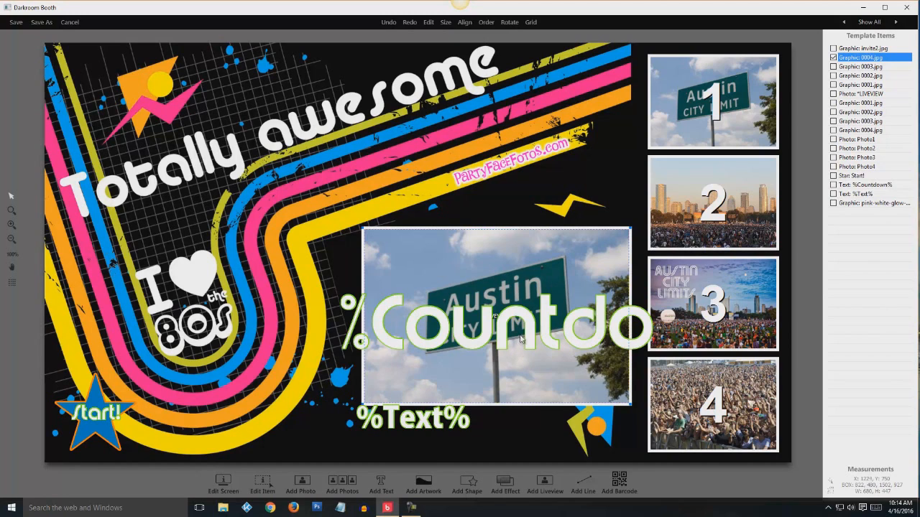
Step through sample photos 1 to 4 in Template Items, ending on photo 1
{"action": "left_click", "coordinate": [851, 105]}
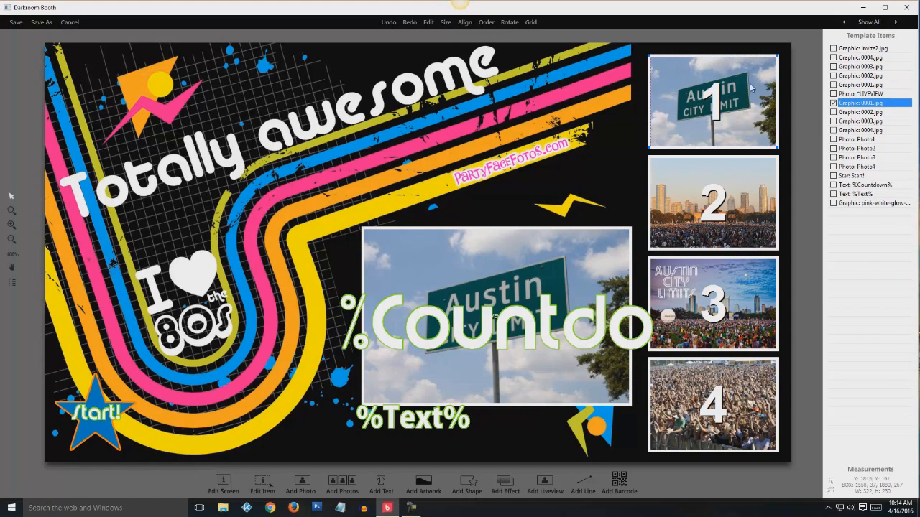
{"action": "left_click", "coordinate": [866, 113]}
{"action": "left_click", "coordinate": [858, 121]}
{"action": "left_click", "coordinate": [860, 131]}
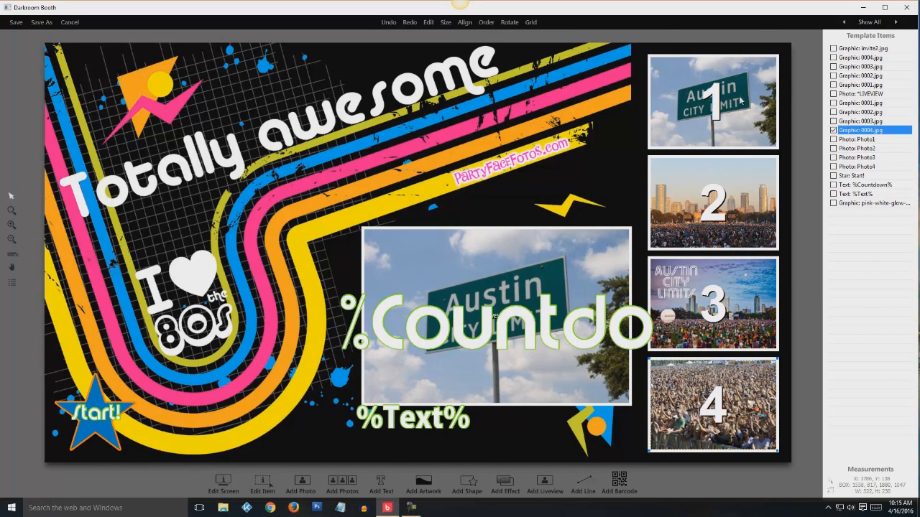
{"action": "left_click", "coordinate": [854, 105]}
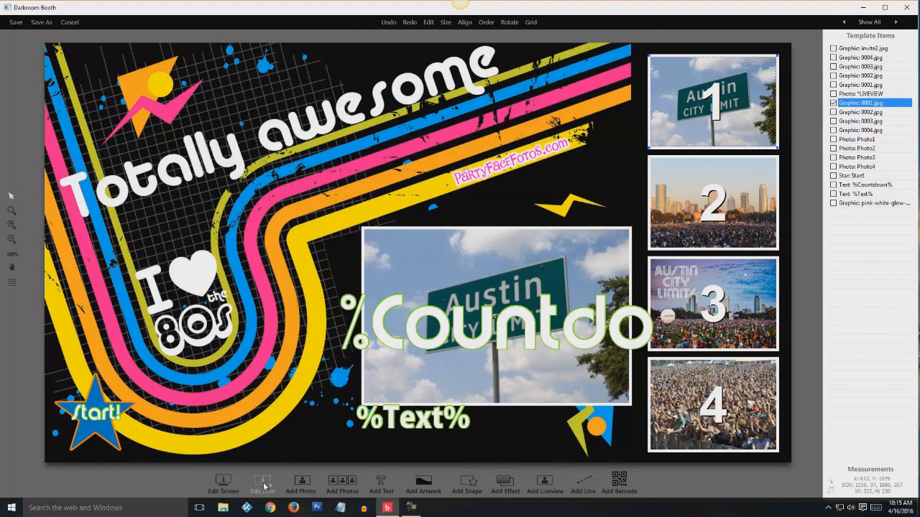
Replace sample photo 1 with the white flowers image 001.jpg
{"action": "left_click", "coordinate": [264, 486]}
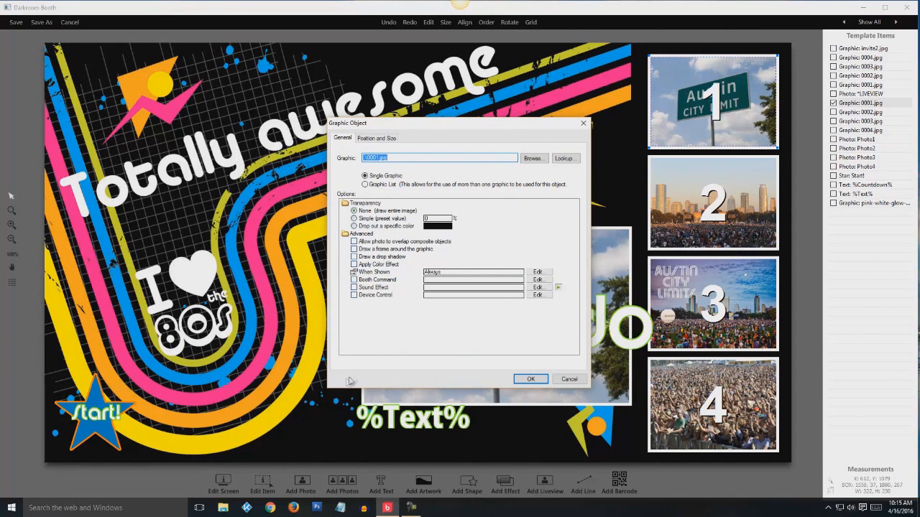
{"action": "left_click", "coordinate": [534, 159]}
{"action": "left_click", "coordinate": [507, 225]}
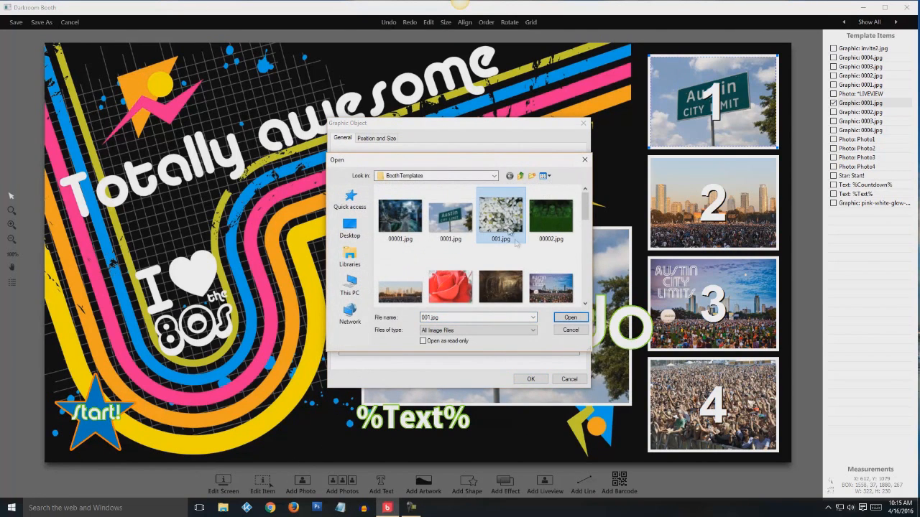
{"action": "left_click", "coordinate": [569, 318]}
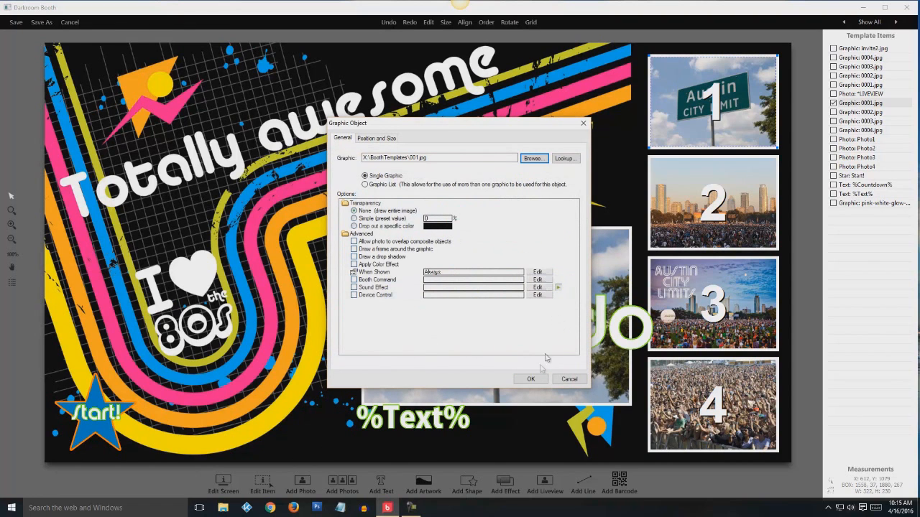
{"action": "left_click", "coordinate": [530, 379]}
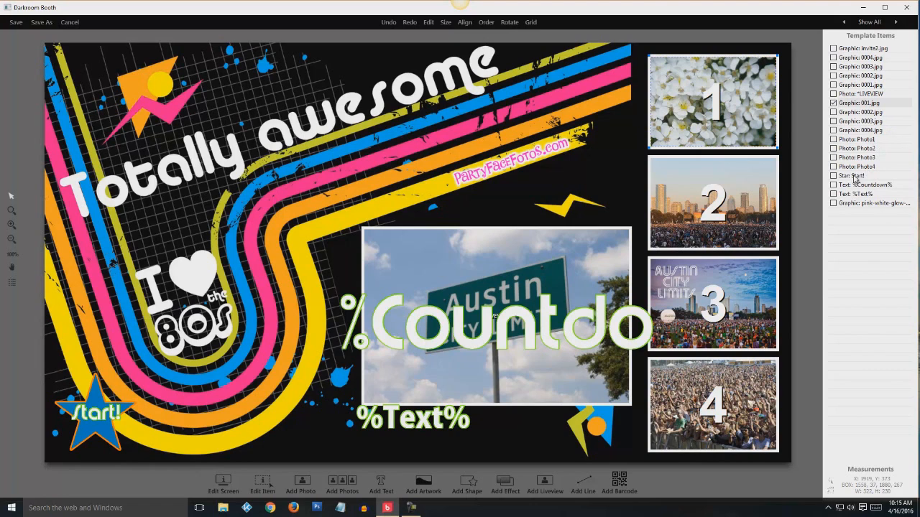
Replace sample photo 2 with the red rose image 002.jpg
{"action": "left_click", "coordinate": [854, 113]}
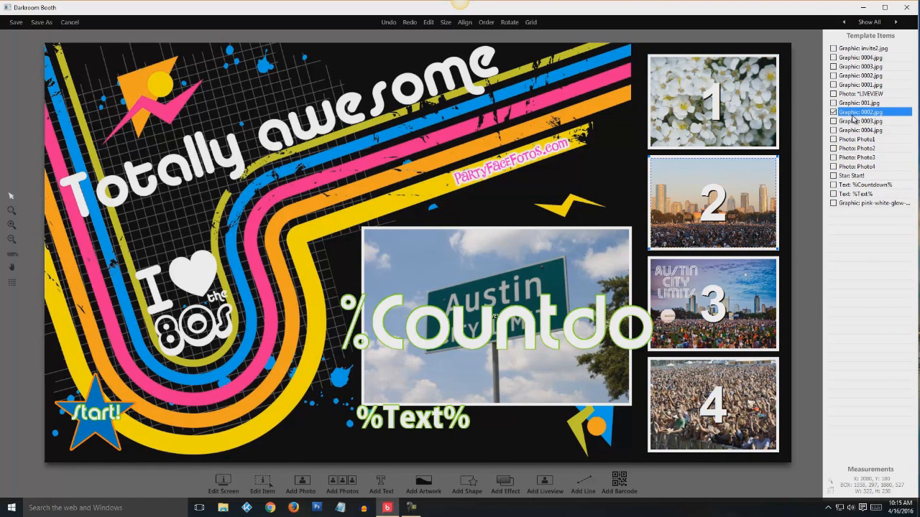
{"action": "left_click", "coordinate": [263, 484]}
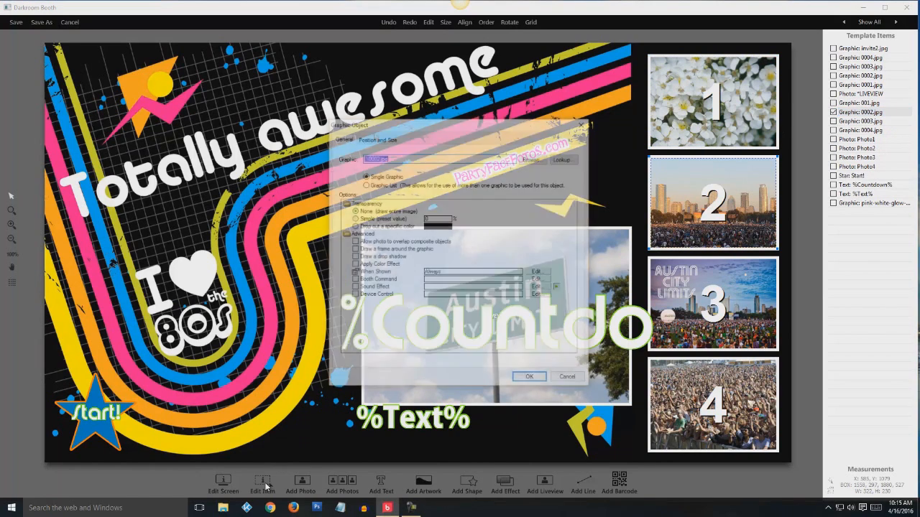
{"action": "left_click", "coordinate": [531, 159]}
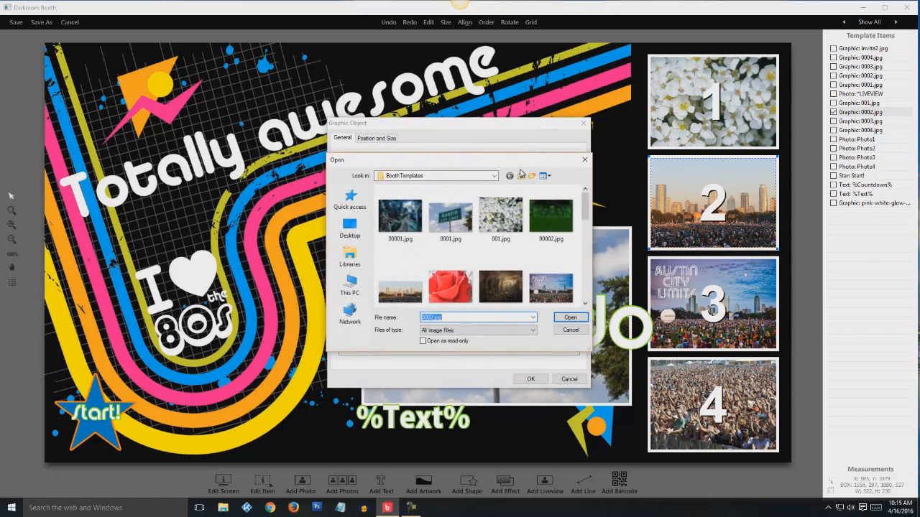
{"action": "left_click", "coordinate": [451, 286]}
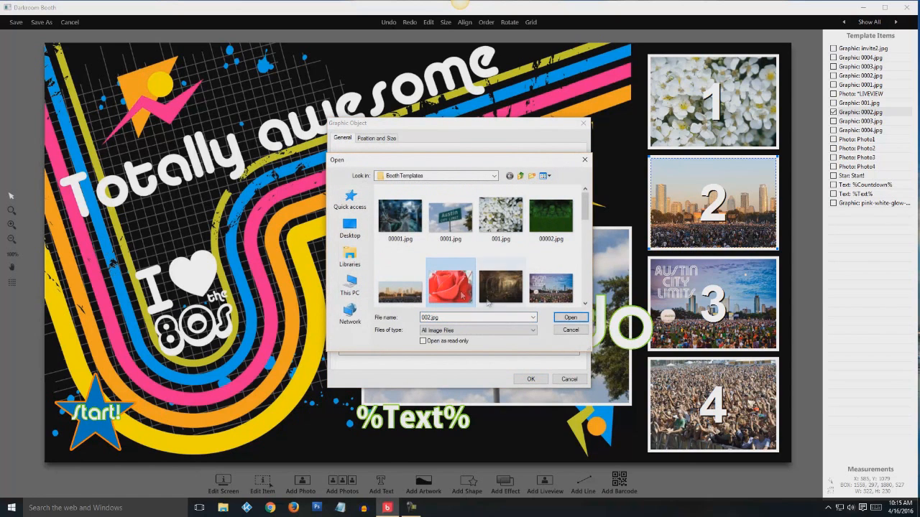
{"action": "left_click", "coordinate": [570, 317]}
{"action": "left_click", "coordinate": [530, 379]}
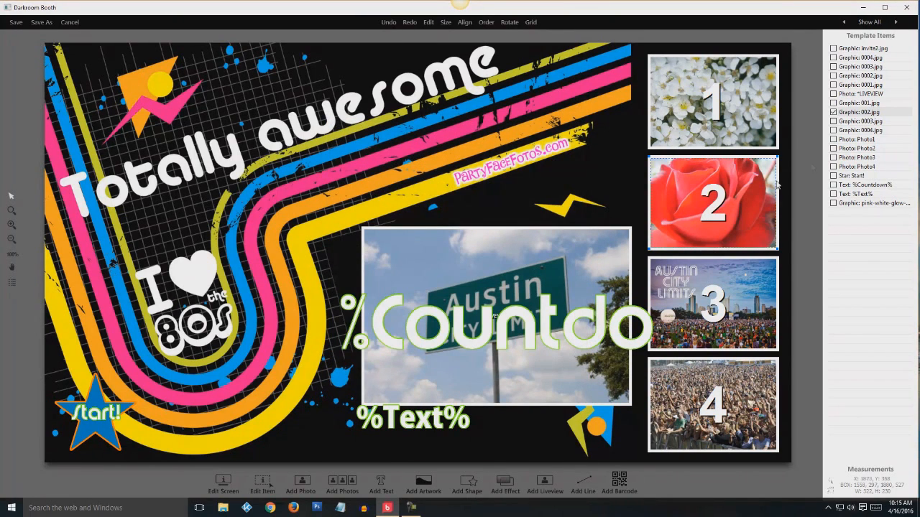
Replace sample photo 3 with the peacock image
{"action": "left_click", "coordinate": [848, 121]}
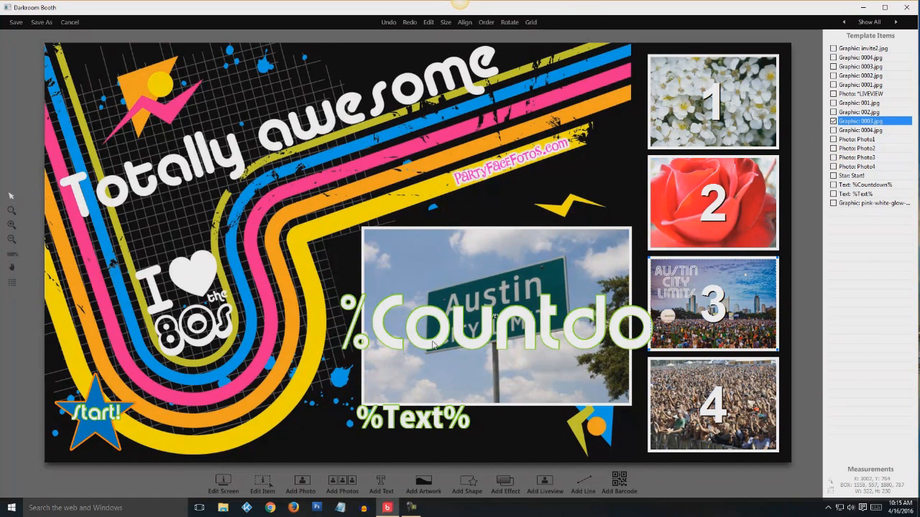
{"action": "left_click", "coordinate": [263, 482]}
{"action": "left_click", "coordinate": [532, 158]}
{"action": "left_click", "coordinate": [401, 243]}
{"action": "left_click", "coordinate": [569, 316]}
{"action": "left_click", "coordinate": [530, 379]}
Replace the slot 4 graphic with the beach image 004.jpg
{"action": "left_click", "coordinate": [856, 130]}
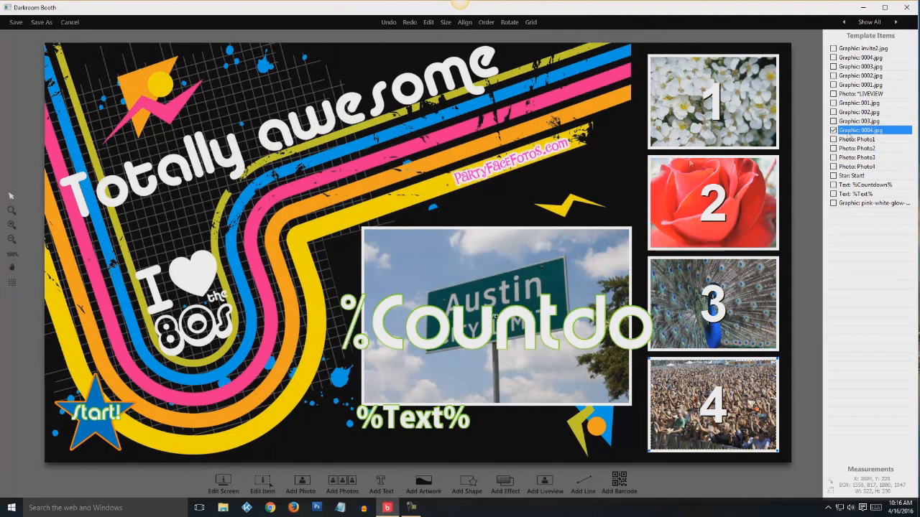
{"action": "left_click", "coordinate": [263, 482]}
{"action": "left_click", "coordinate": [532, 158]}
{"action": "scroll", "coordinate": [591, 238], "scroll_direction": "up", "scroll_amount": 1}
{"action": "scroll", "coordinate": [591, 239], "scroll_direction": "down", "scroll_amount": 1}
{"action": "left_click", "coordinate": [551, 205]}
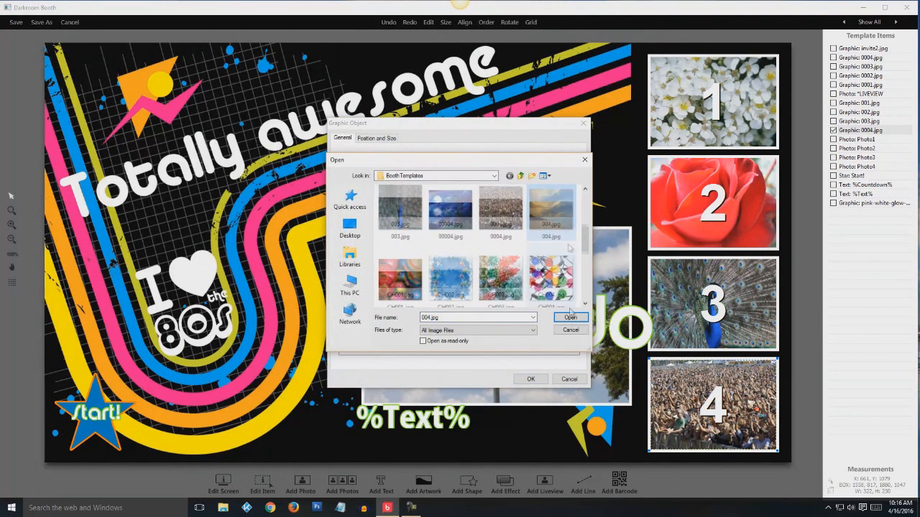
{"action": "left_click", "coordinate": [570, 317]}
{"action": "left_click", "coordinate": [530, 379]}
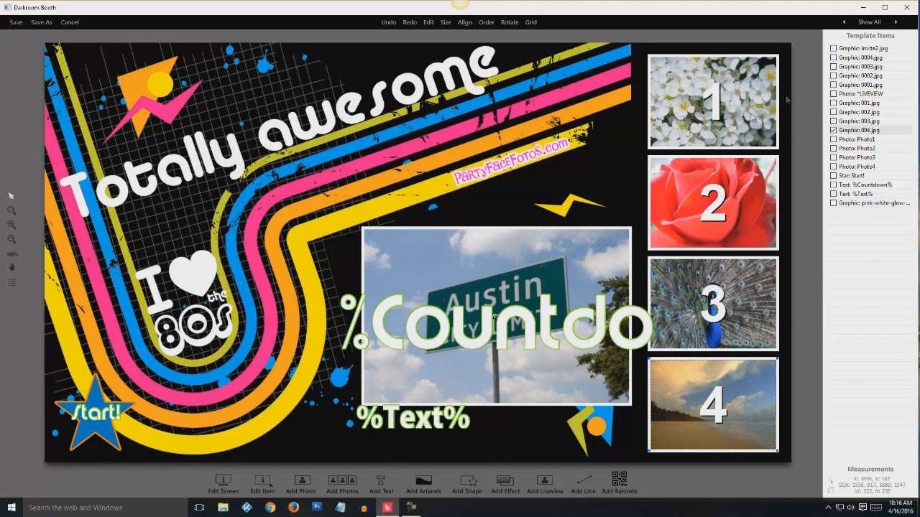
Point the centre graphic 0001.jpg to the white flowers image 001.jpg
{"action": "left_click", "coordinate": [861, 58]}
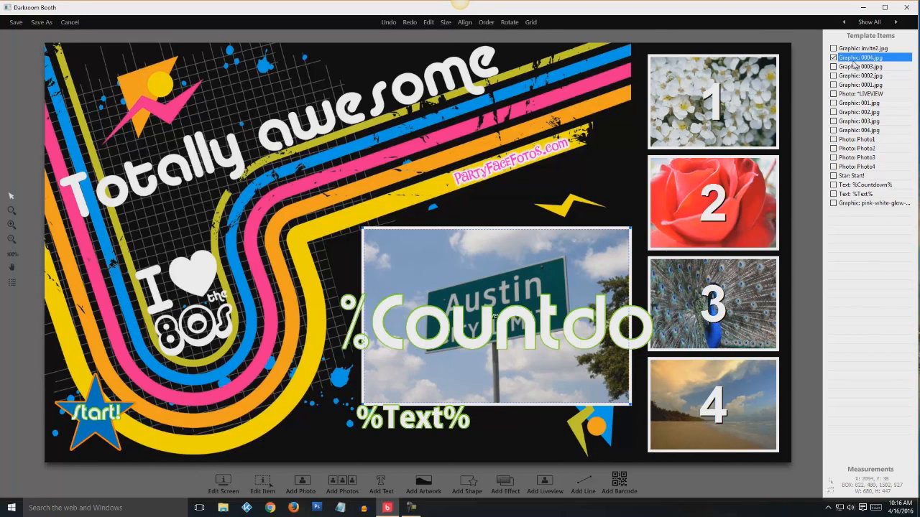
{"action": "left_click", "coordinate": [857, 85]}
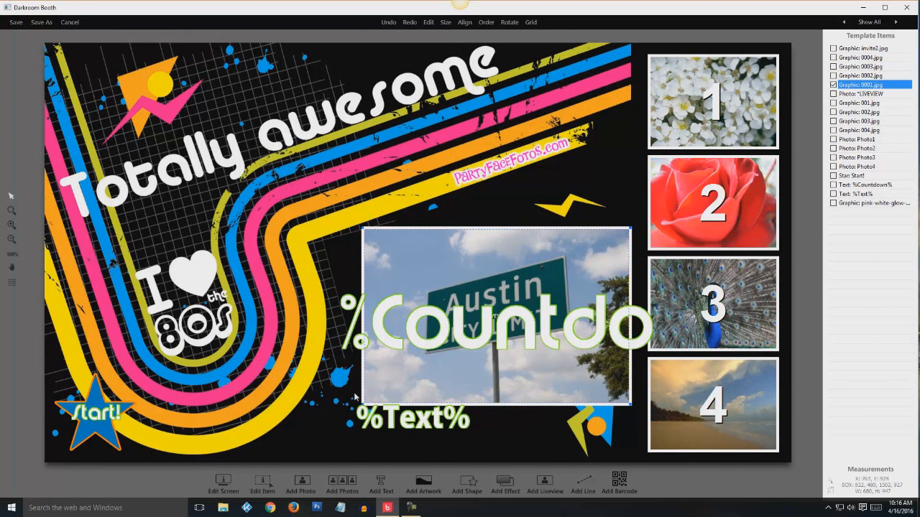
{"action": "left_click", "coordinate": [263, 478]}
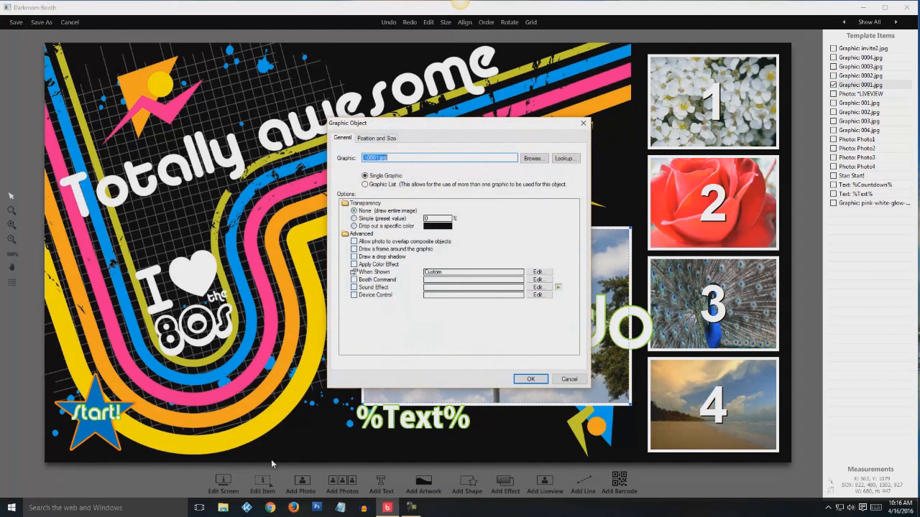
{"action": "left_click", "coordinate": [532, 158]}
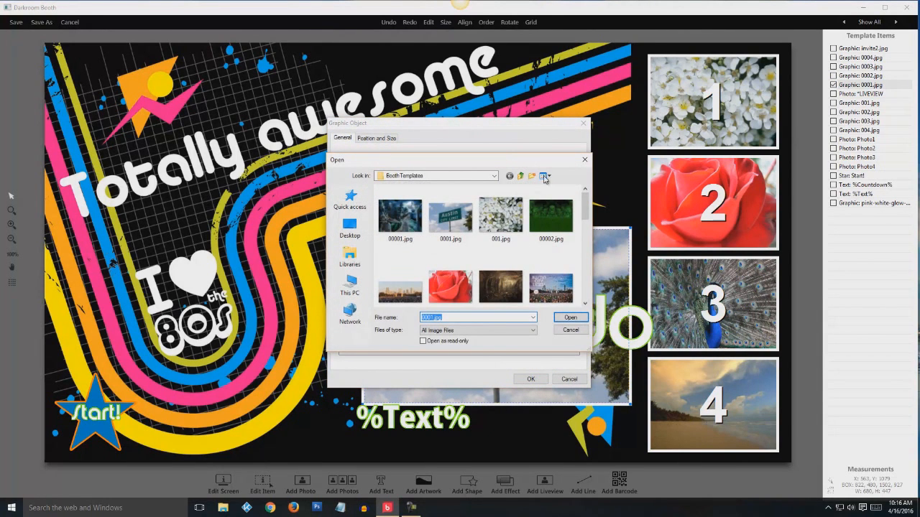
{"action": "left_click", "coordinate": [506, 220]}
{"action": "left_click", "coordinate": [569, 318]}
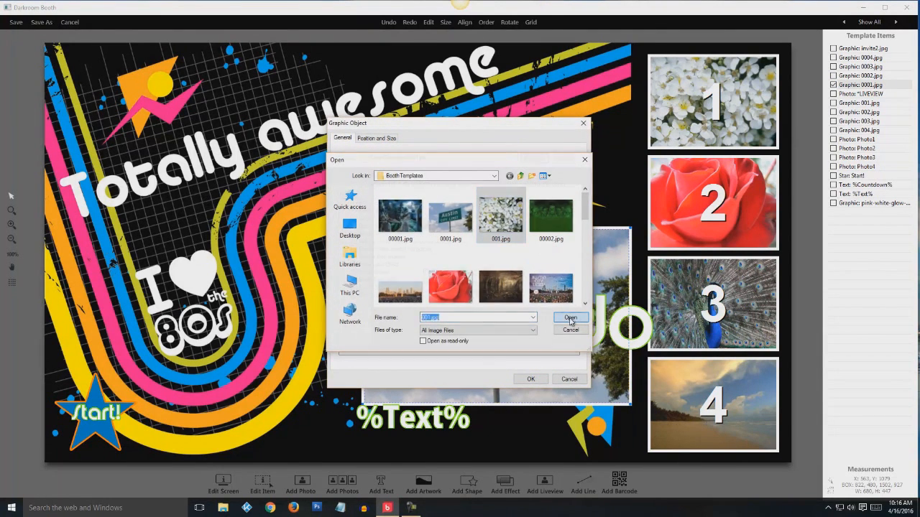
{"action": "left_click", "coordinate": [530, 379]}
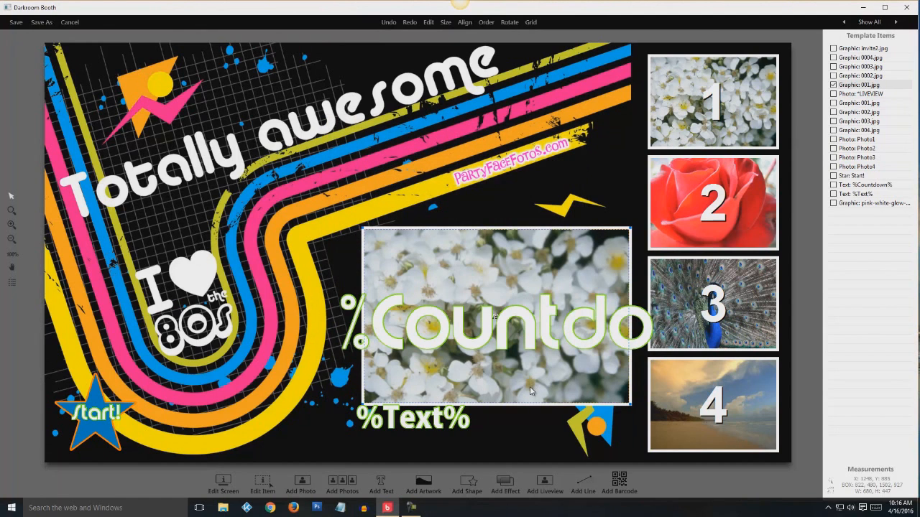
Point the 0002.jpg graphic to the red rose image 002.jpg
{"action": "left_click", "coordinate": [856, 74]}
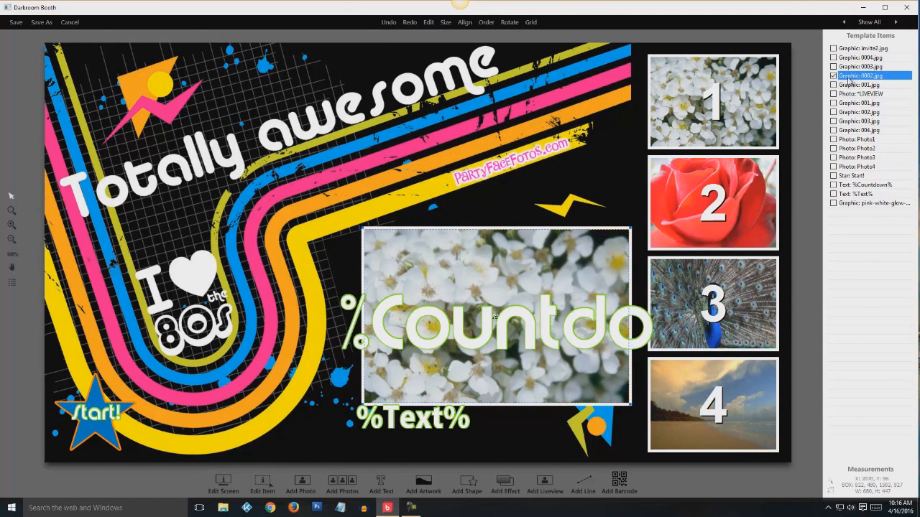
{"action": "left_click", "coordinate": [263, 483]}
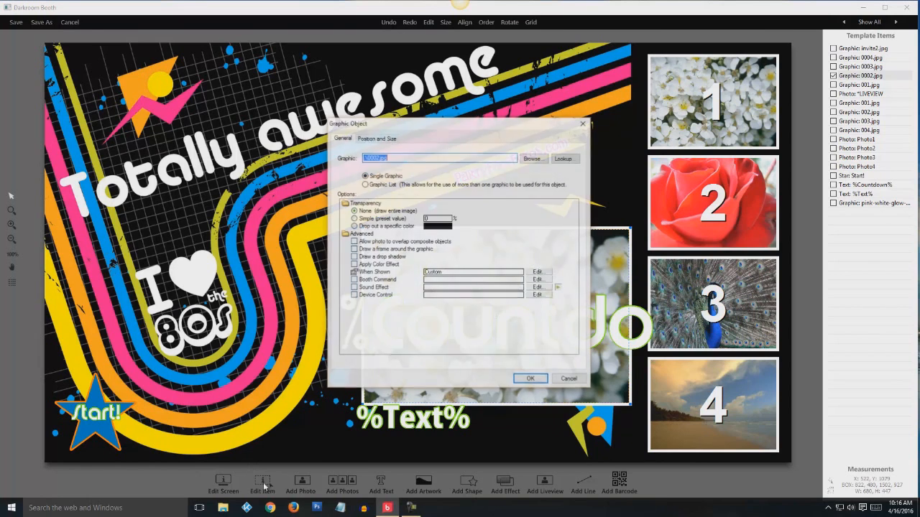
{"action": "left_click", "coordinate": [535, 159]}
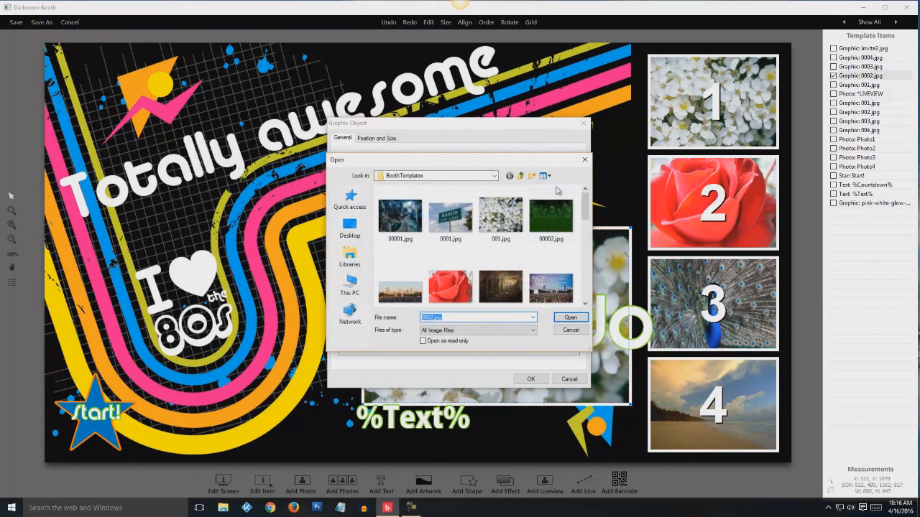
{"action": "left_click", "coordinate": [452, 289]}
{"action": "left_click", "coordinate": [570, 317]}
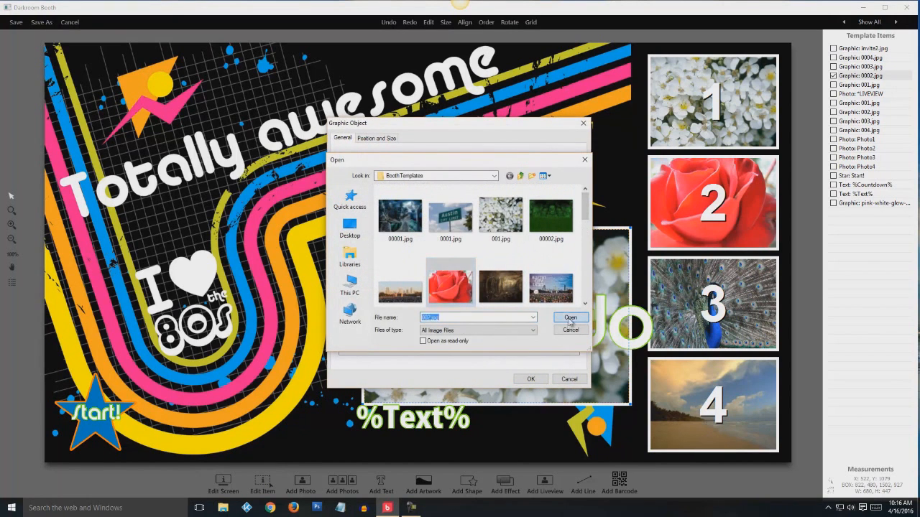
{"action": "left_click", "coordinate": [530, 379]}
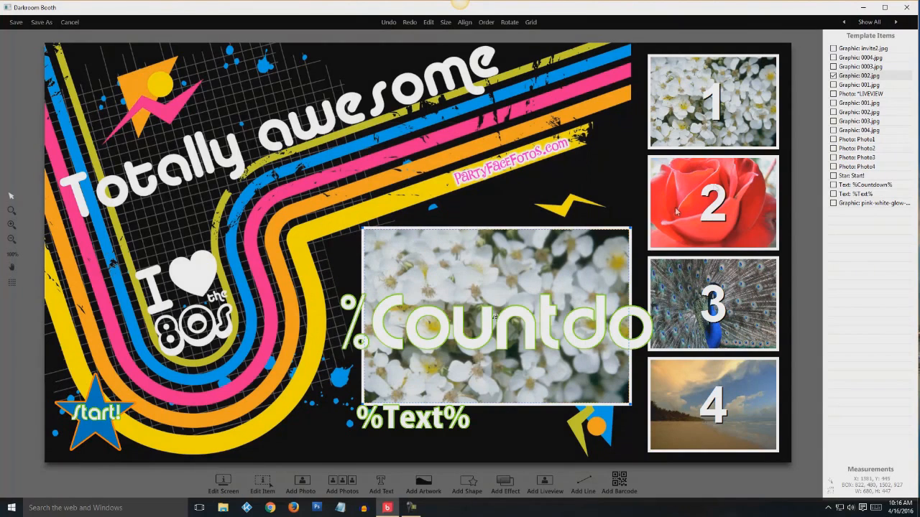
{"action": "left_click", "coordinate": [851, 67]}
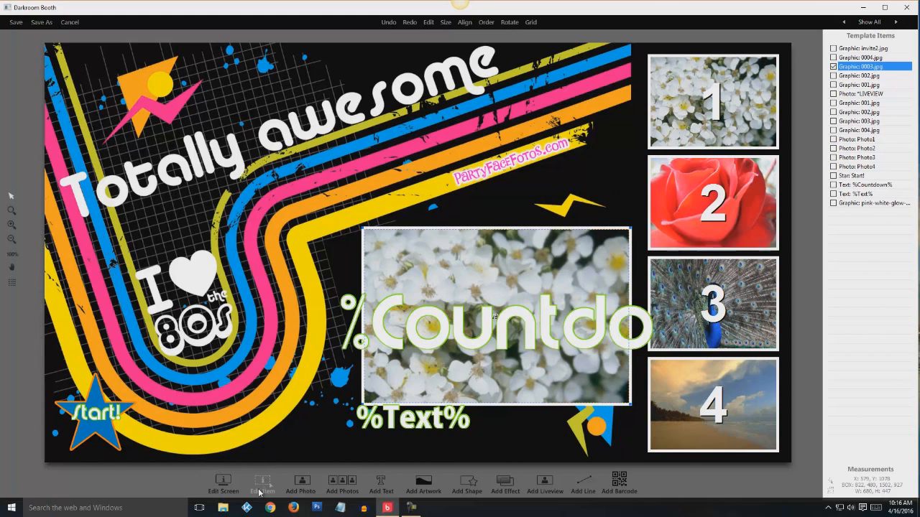
Point the 0003.jpg graphic to the peacock image 003.jpg
{"action": "left_click", "coordinate": [263, 483]}
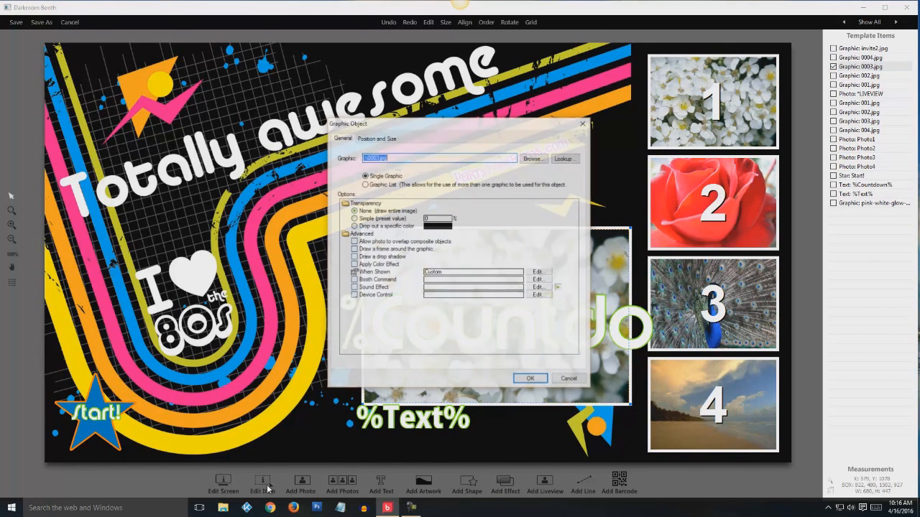
{"action": "left_click", "coordinate": [539, 165]}
{"action": "left_click_drag", "start_coordinate": [586, 210], "coordinate": [591, 229]}
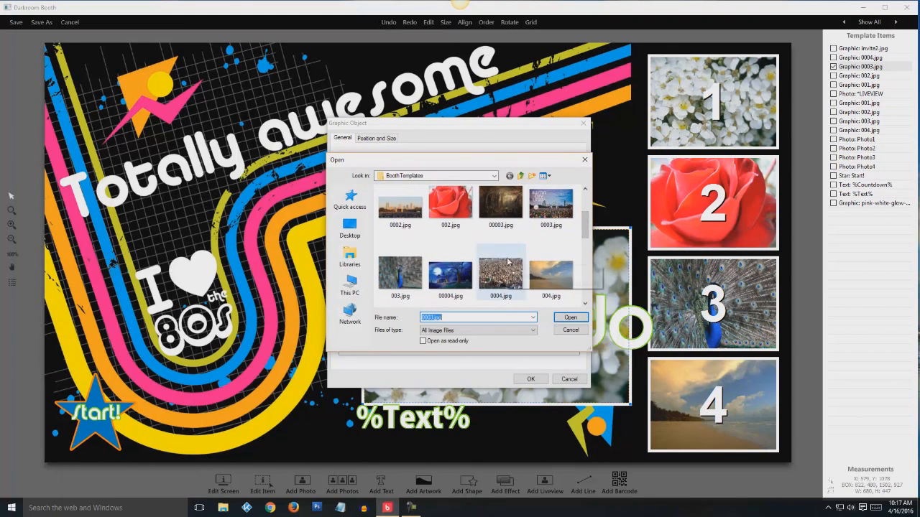
{"action": "left_click", "coordinate": [407, 283]}
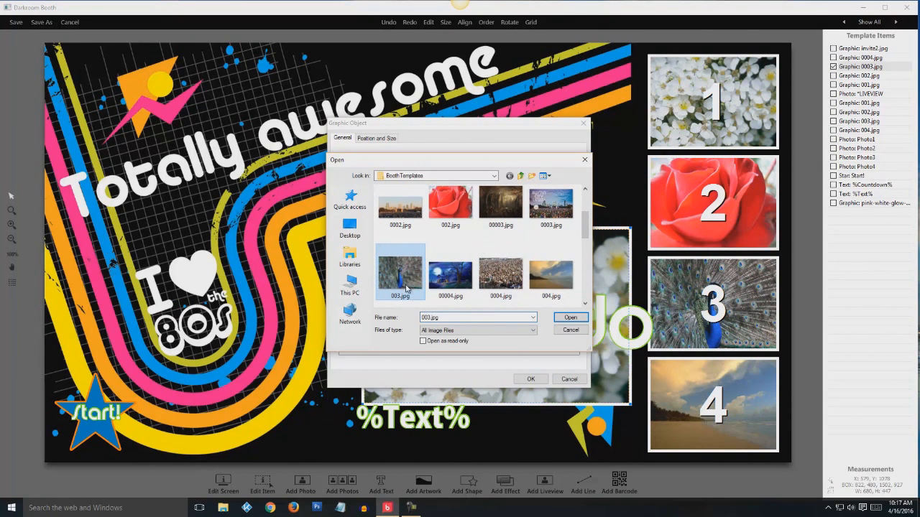
{"action": "left_click", "coordinate": [570, 318]}
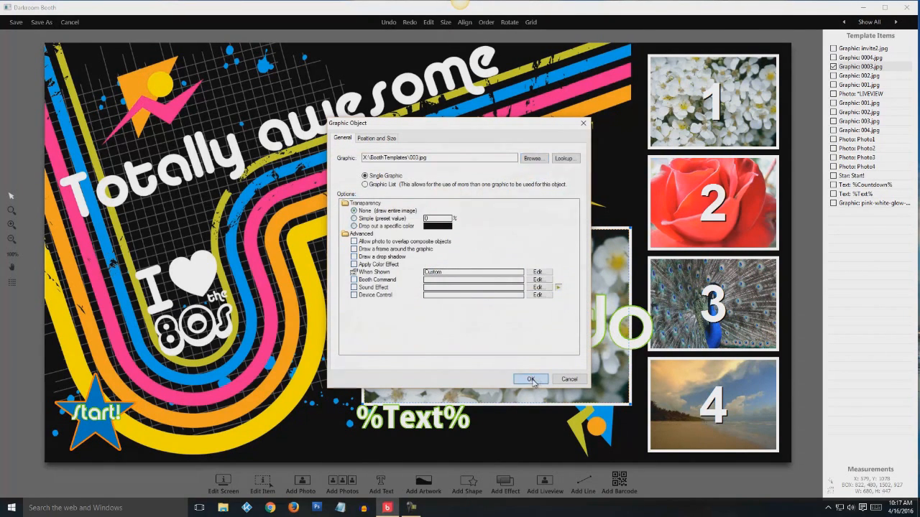
{"action": "left_click", "coordinate": [533, 380]}
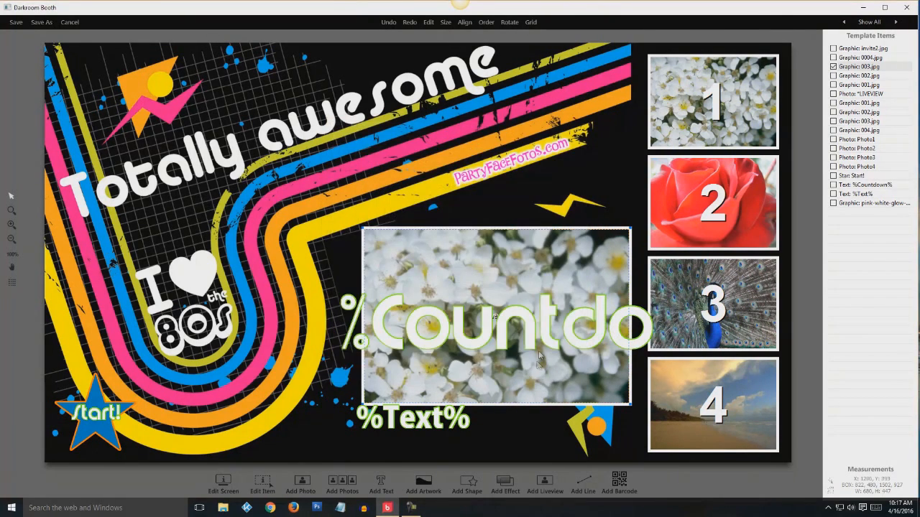
Point the 0004.jpg graphic to the beach image 004.jpg
{"action": "left_click", "coordinate": [846, 59]}
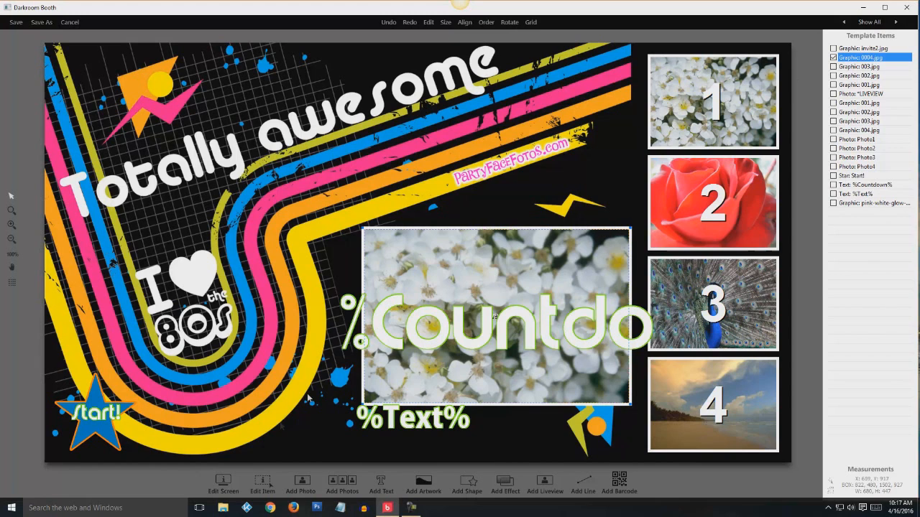
{"action": "left_click", "coordinate": [263, 483]}
{"action": "left_click", "coordinate": [532, 159]}
{"action": "scroll", "coordinate": [588, 207], "scroll_direction": "down", "scroll_amount": 5}
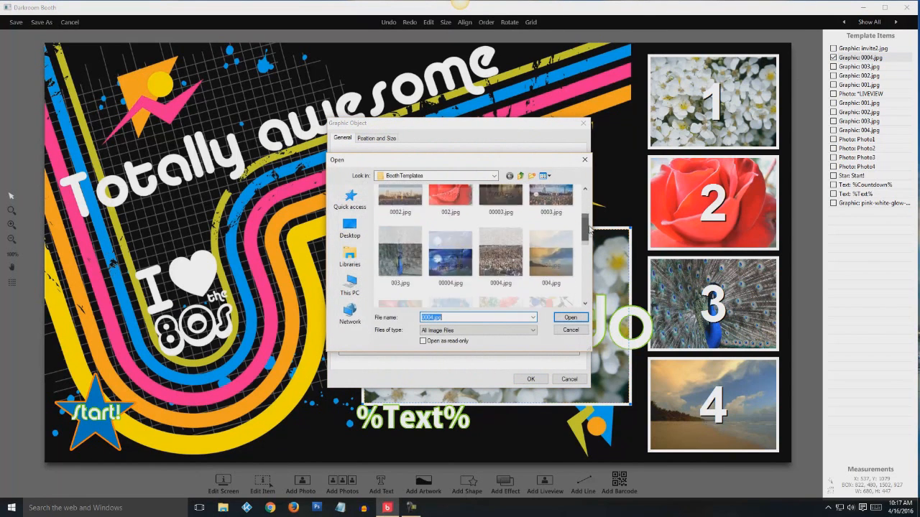
{"action": "left_click", "coordinate": [559, 240]}
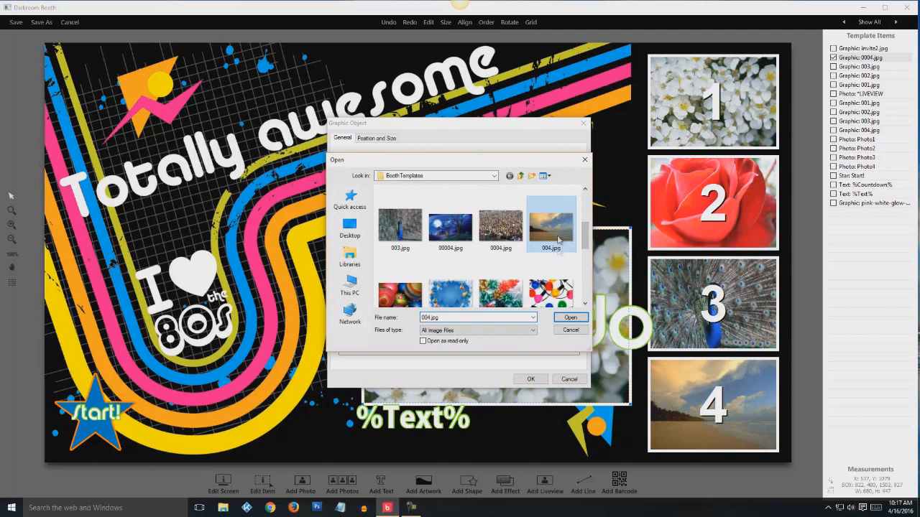
{"action": "left_click", "coordinate": [570, 317]}
{"action": "left_click", "coordinate": [531, 379]}
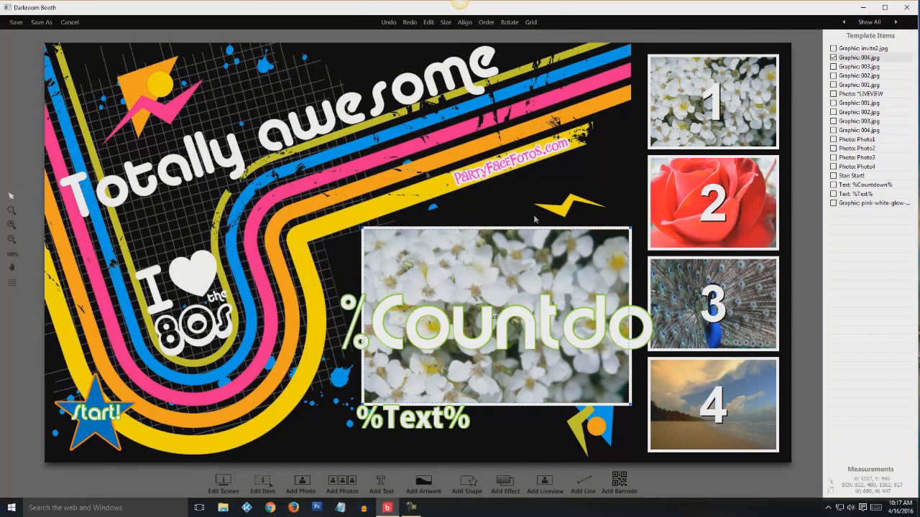
Save the screen template, return to the Main settings page, and start the booth
{"action": "left_click", "coordinate": [16, 26]}
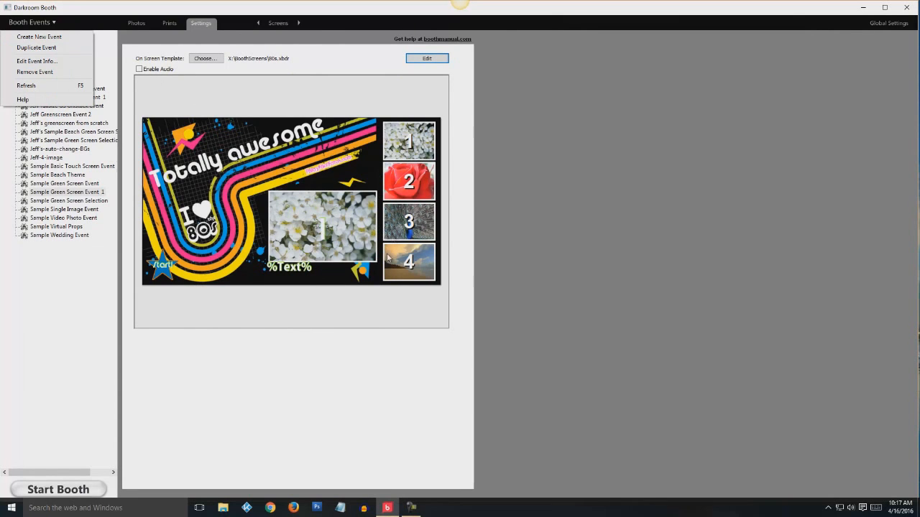
{"action": "left_click", "coordinate": [278, 24]}
{"action": "left_click", "coordinate": [279, 40]}
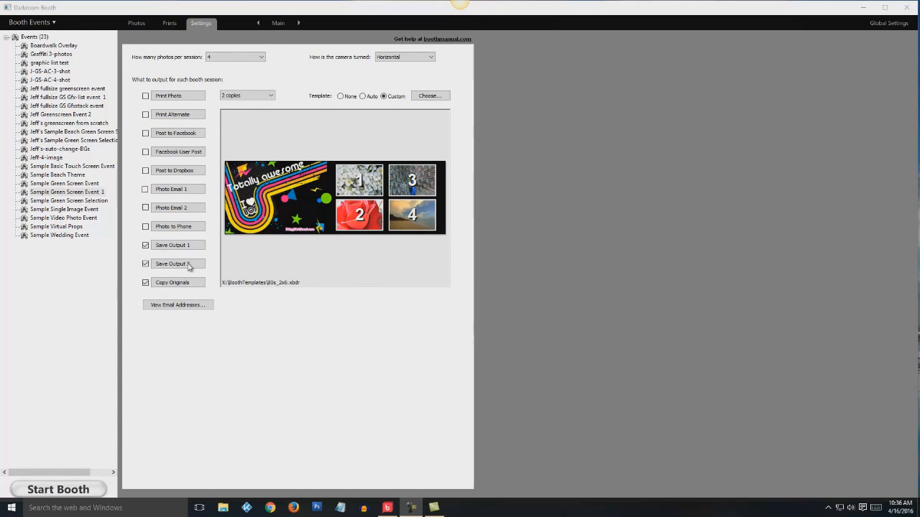
{"action": "left_click", "coordinate": [66, 490]}
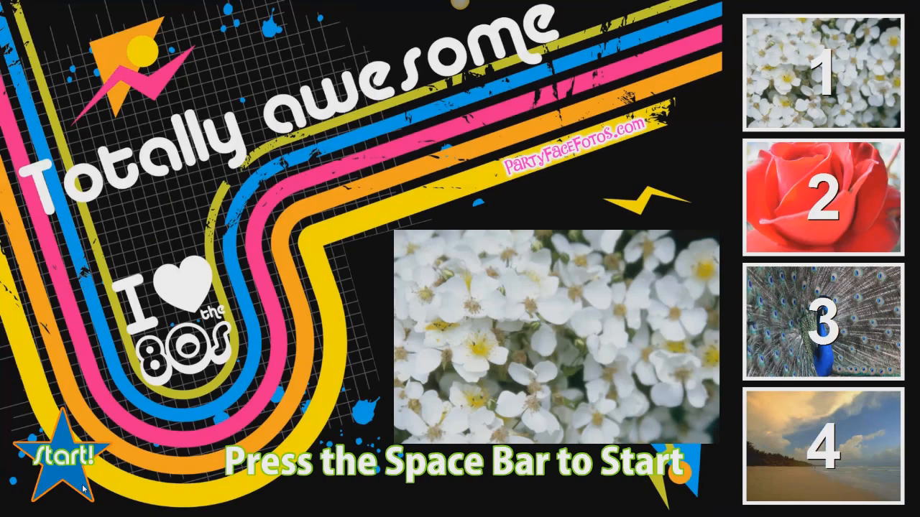